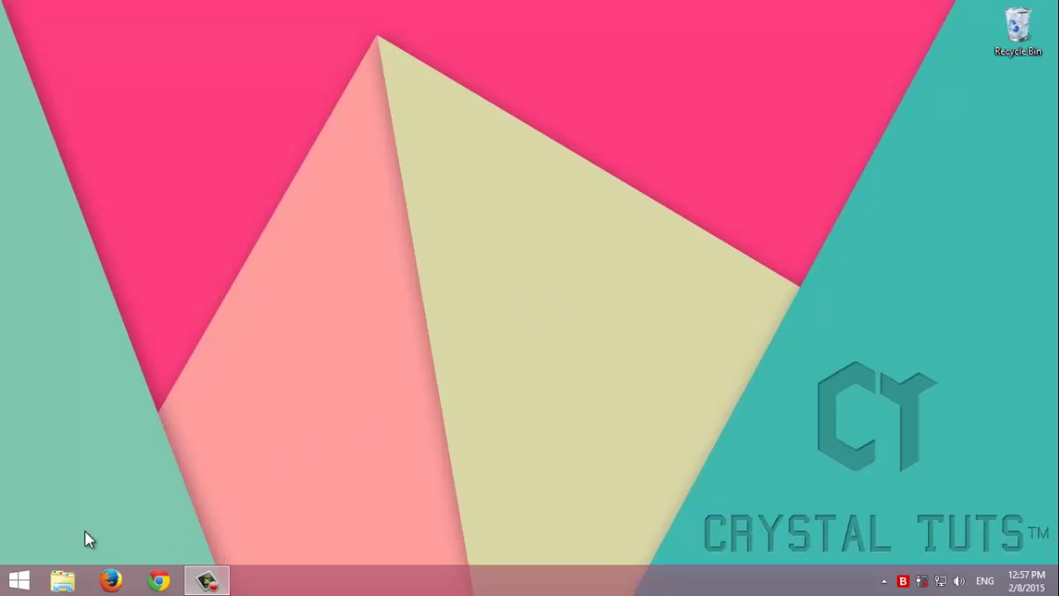
Open Device Manager from This PC's Properties.
click(58, 581)
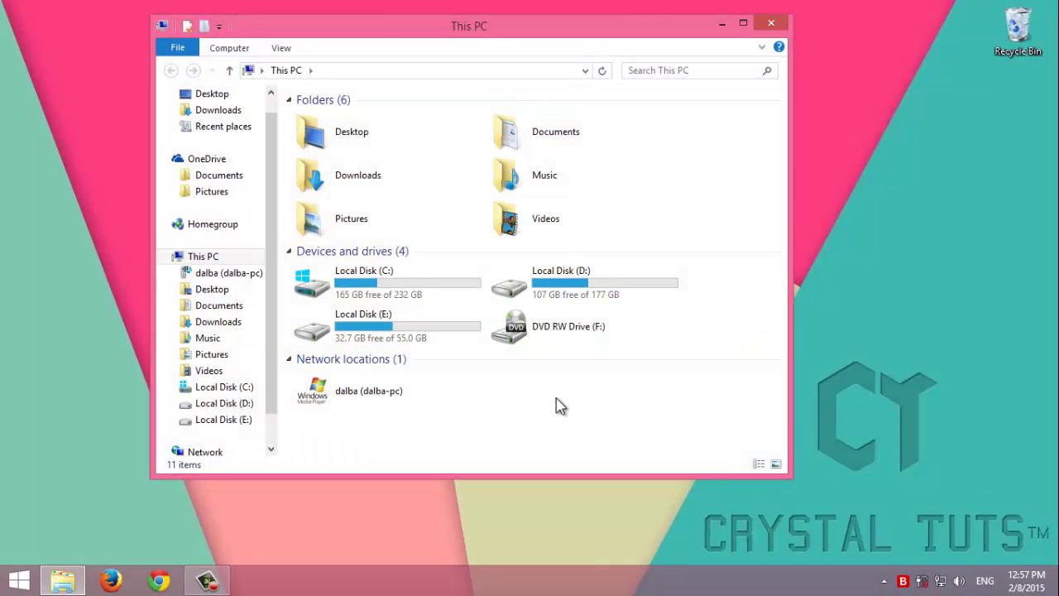
right_click(561, 404)
click(597, 536)
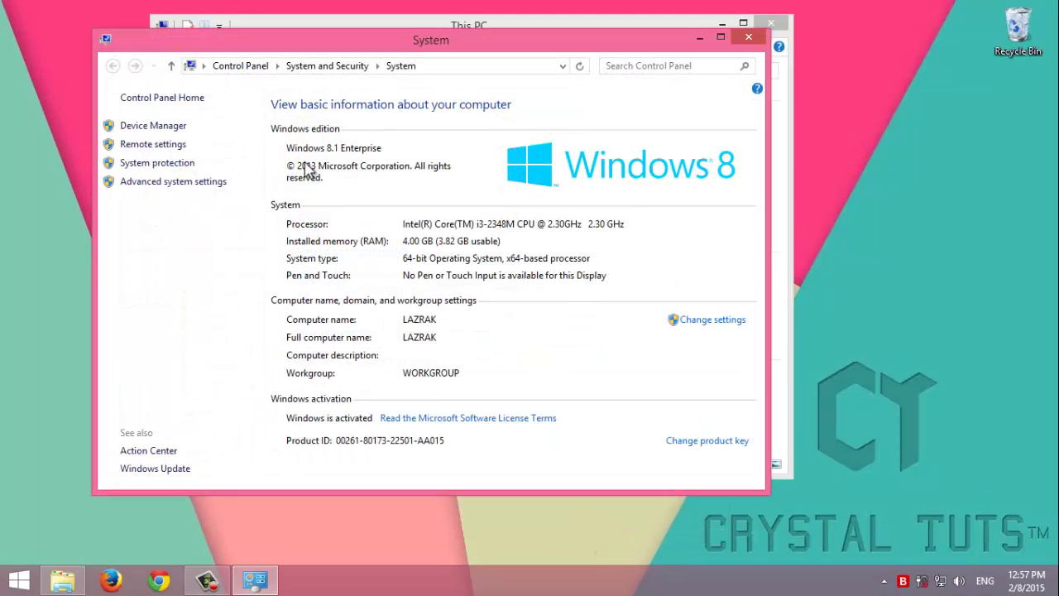
click(151, 124)
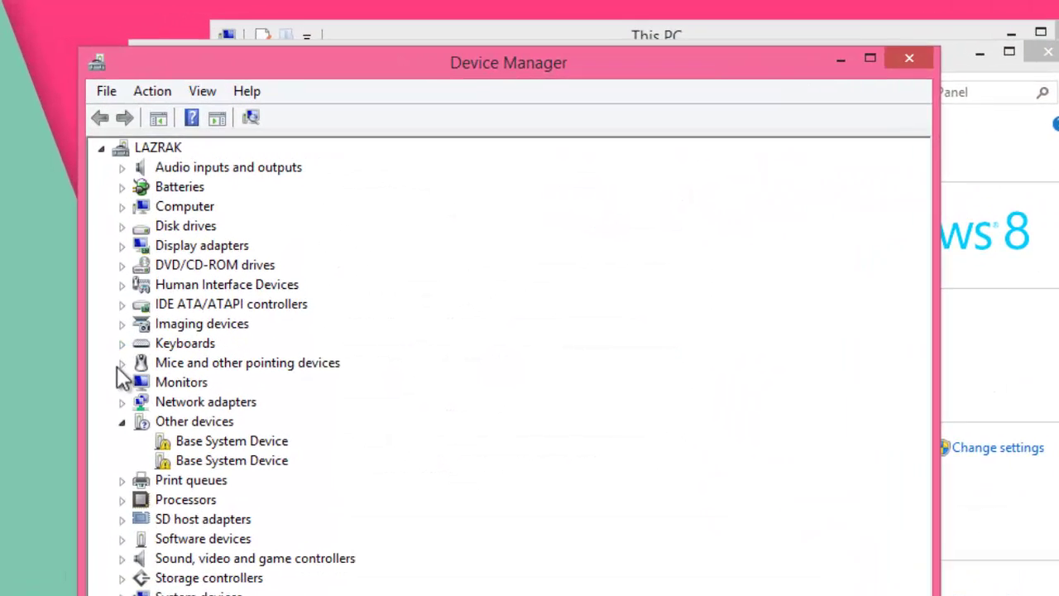
Check that Mice lists only HID-compliant mouse and PS/2 Compatible Mouse, then close Device Manager.
click(87, 259)
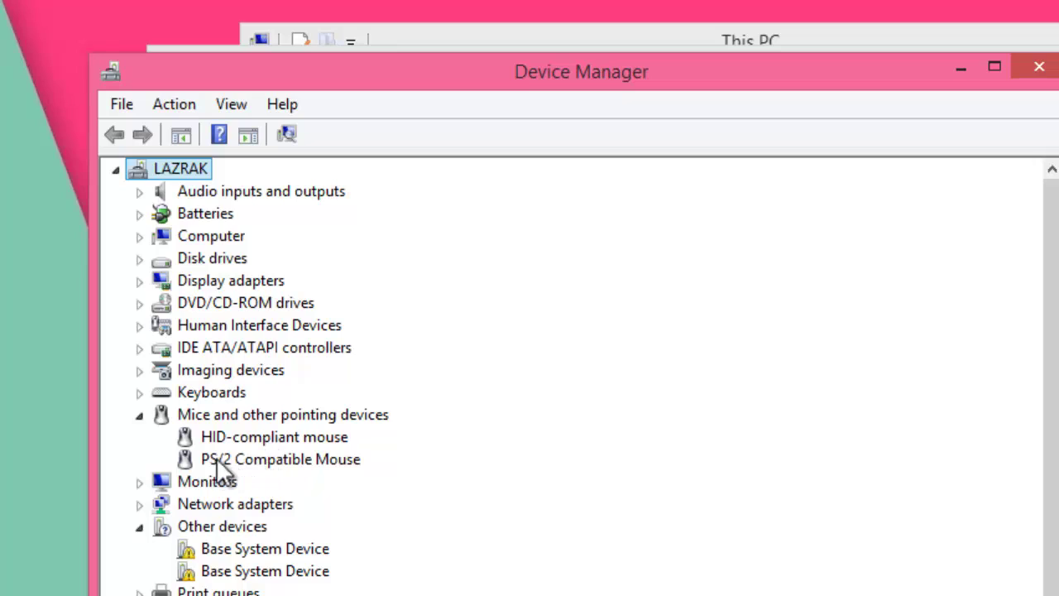
click(278, 461)
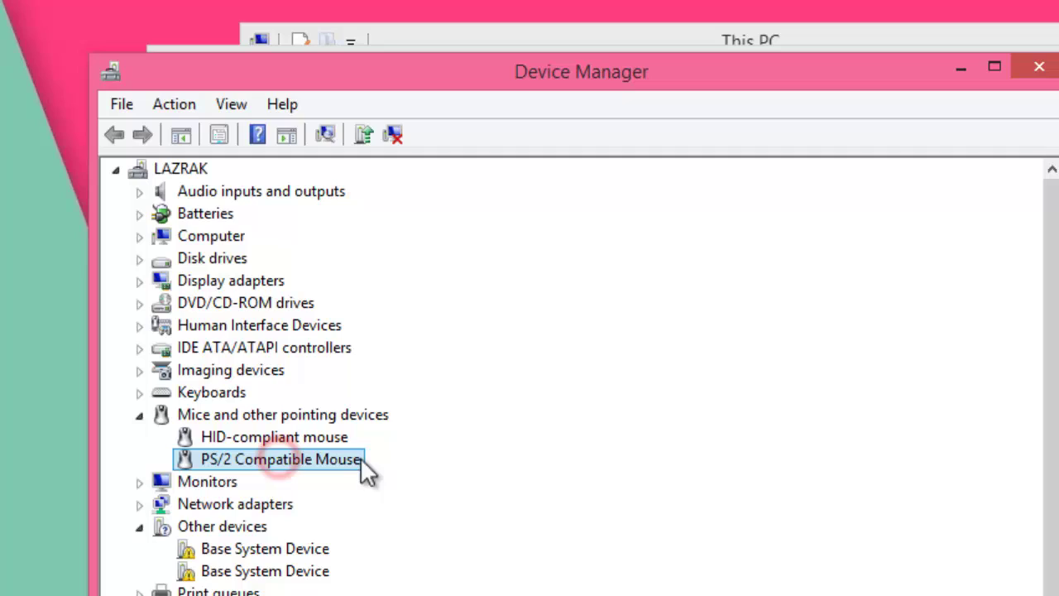
click(277, 436)
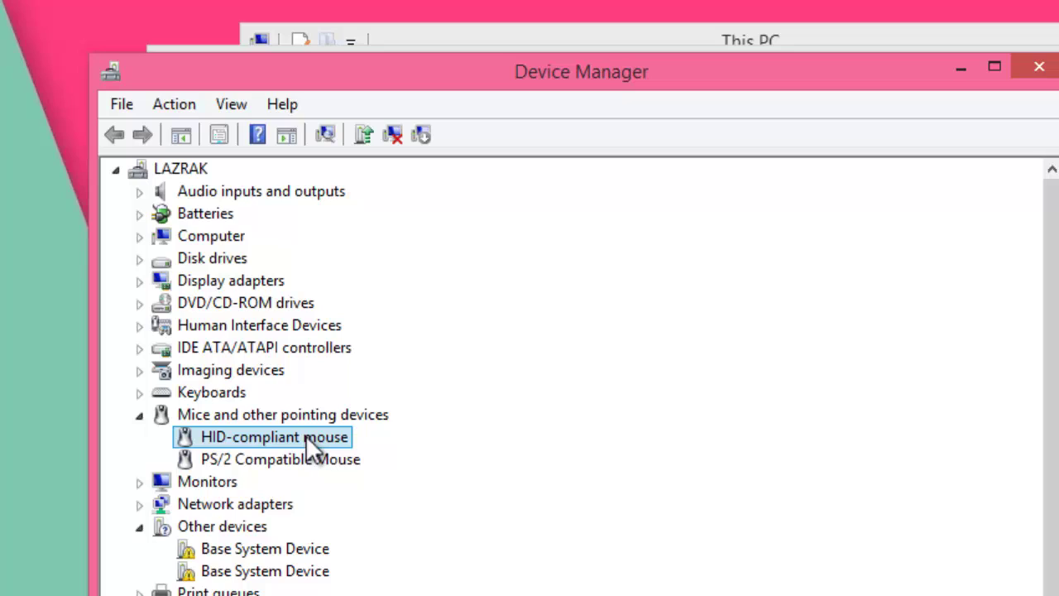
click(283, 457)
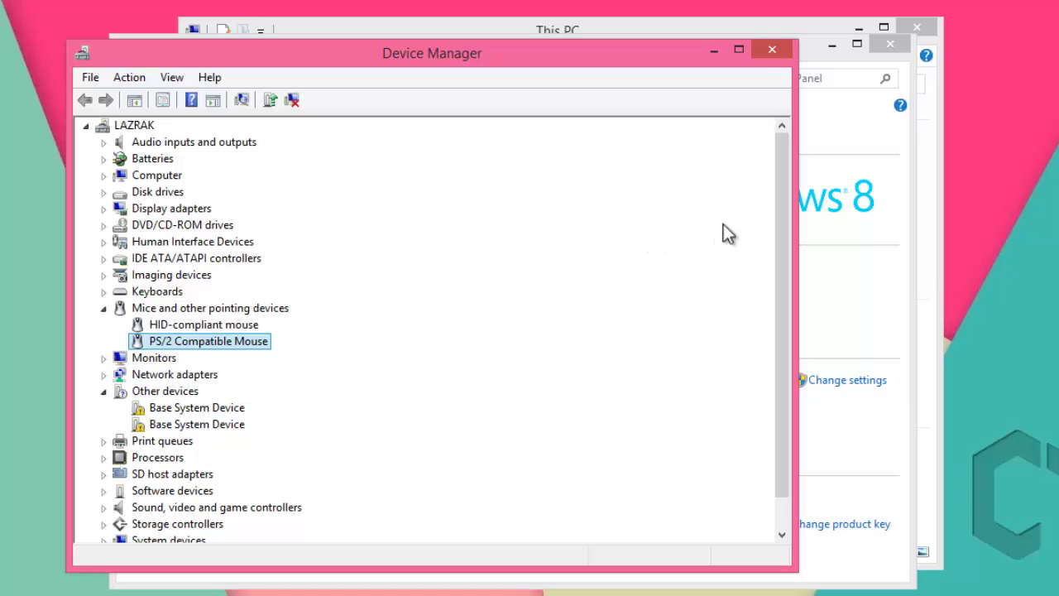
drag(779, 201, 774, 165)
click(772, 49)
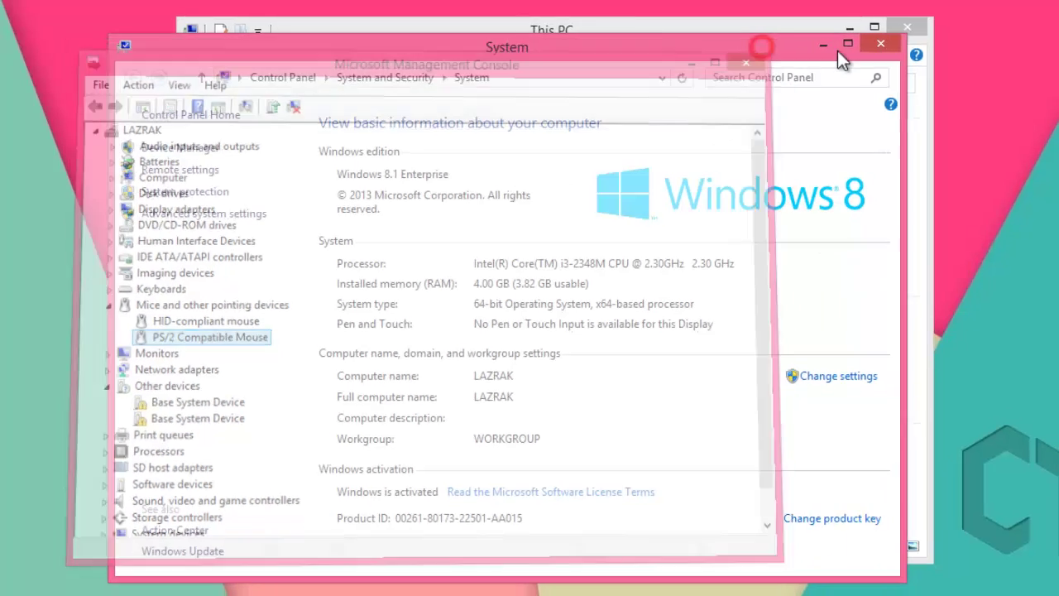
Close the System and This PC windows and launch Google Chrome.
click(891, 43)
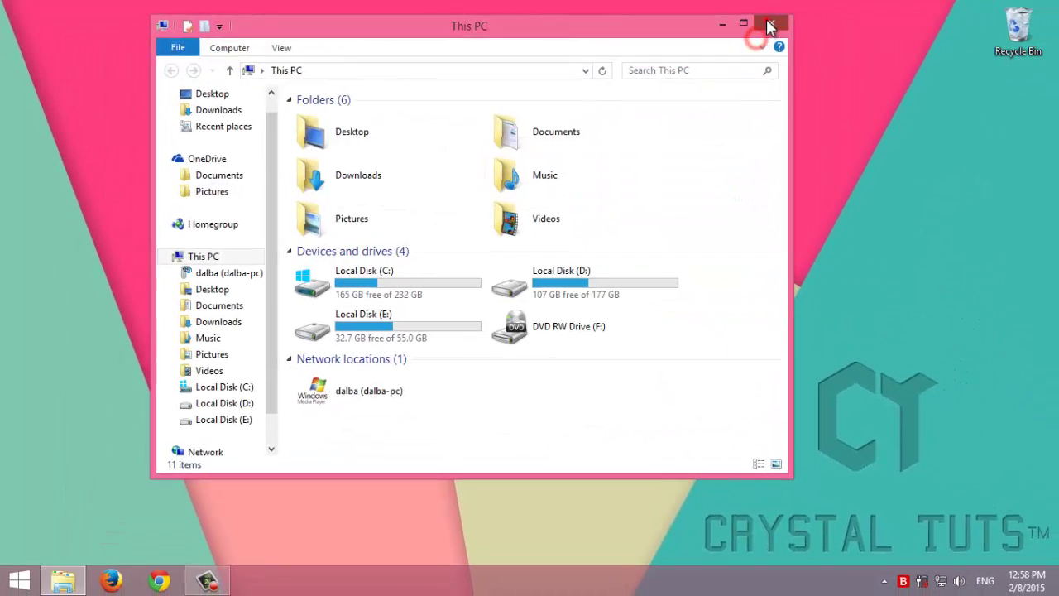
click(769, 26)
click(374, 276)
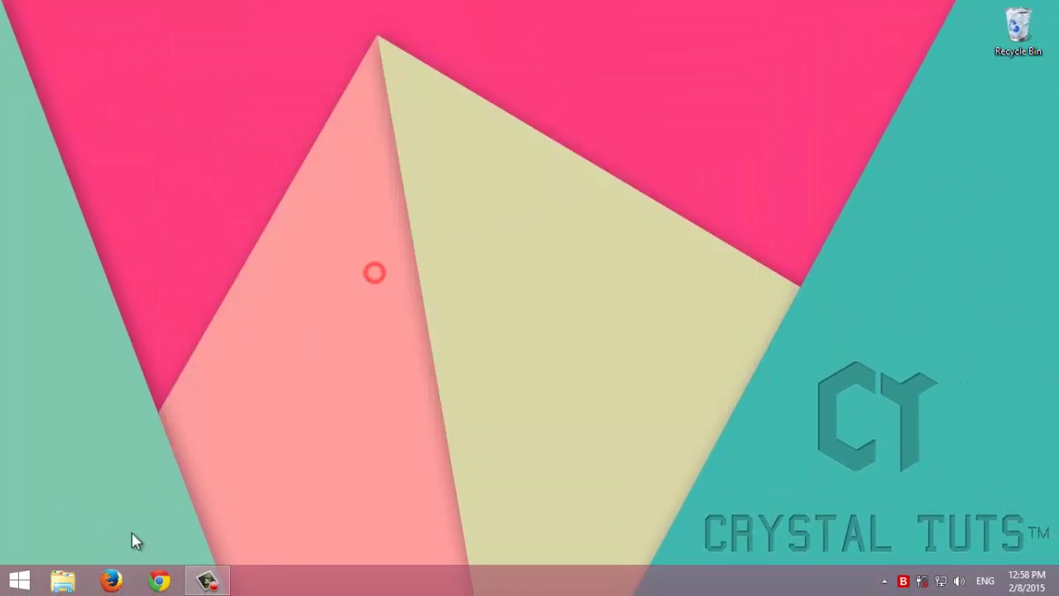
click(160, 580)
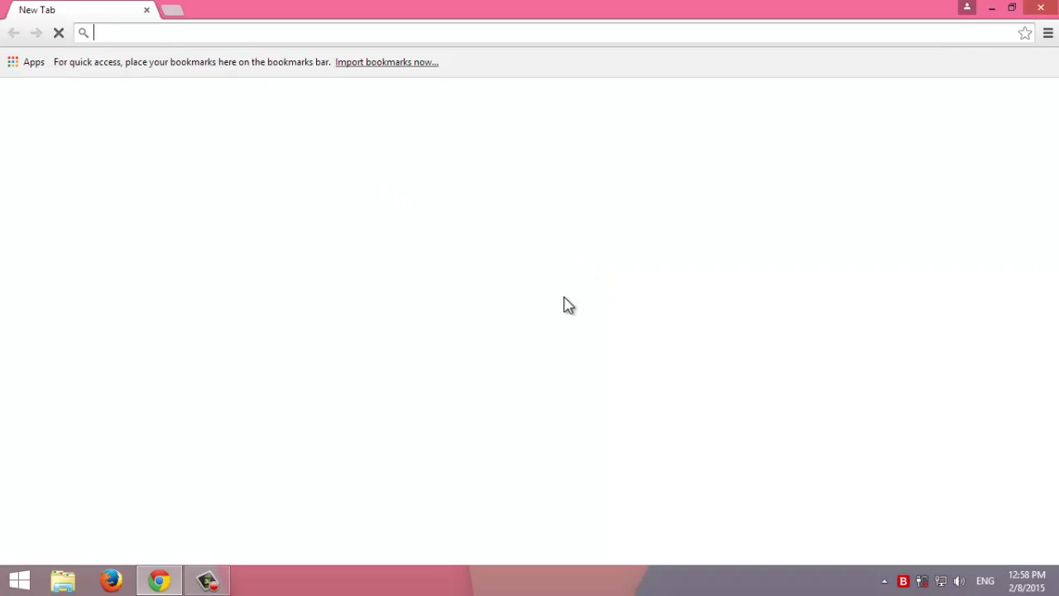
Search Google for 'acer driver'.
click(124, 33)
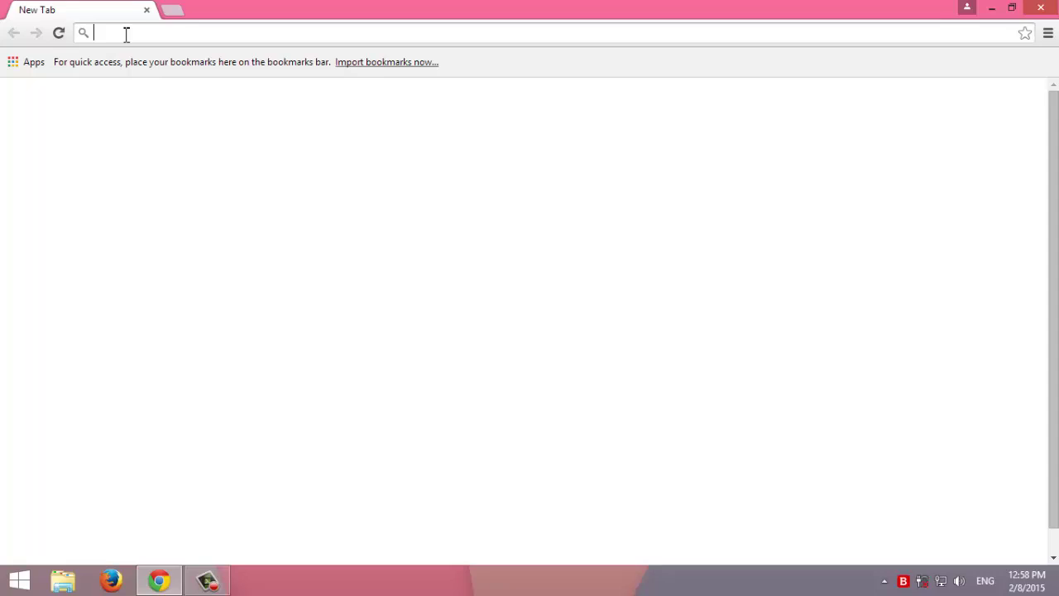
text(acer )
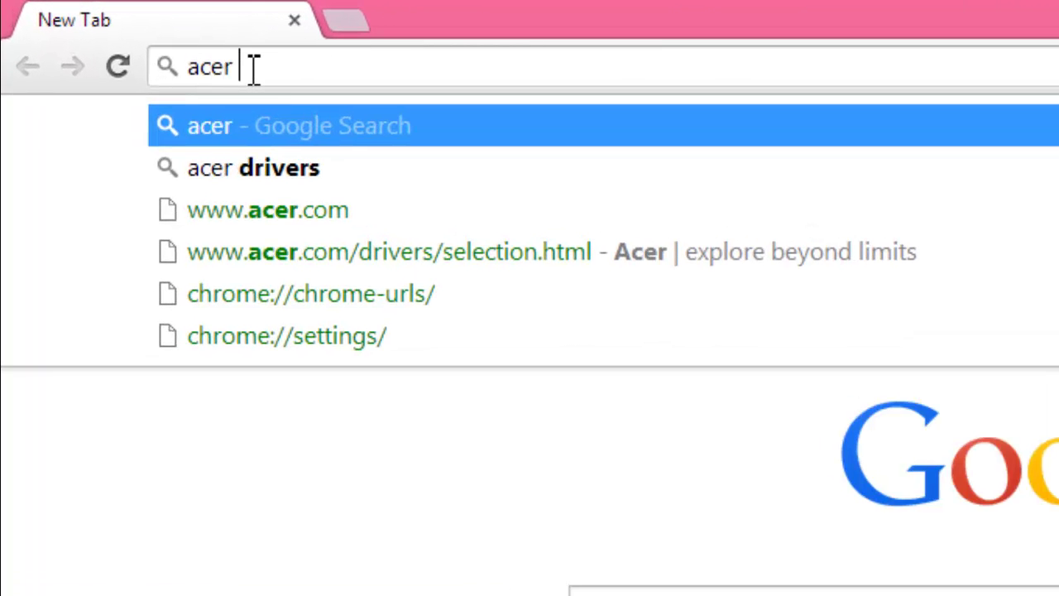
text(driver)
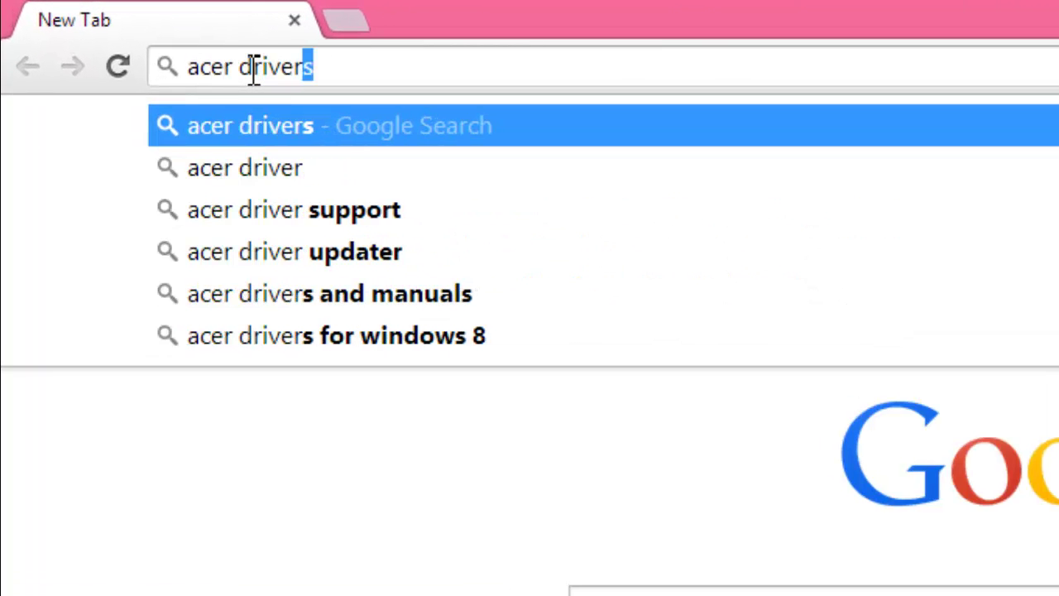
key(Return)
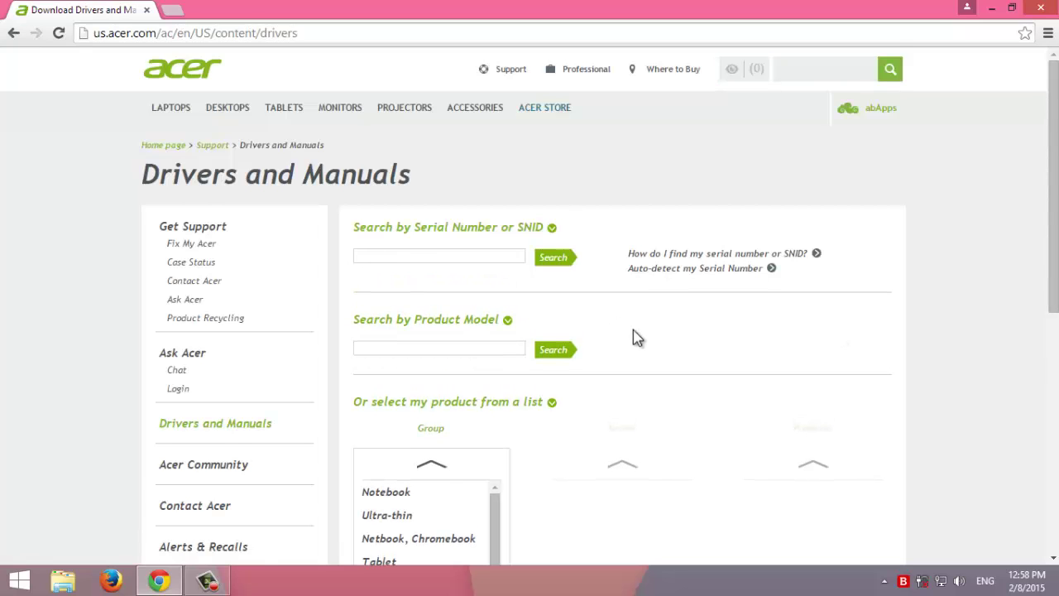
Choose the Notebook product group and the Aspire series.
scroll(634, 338, down, 4)
scroll(501, 215, up, 1)
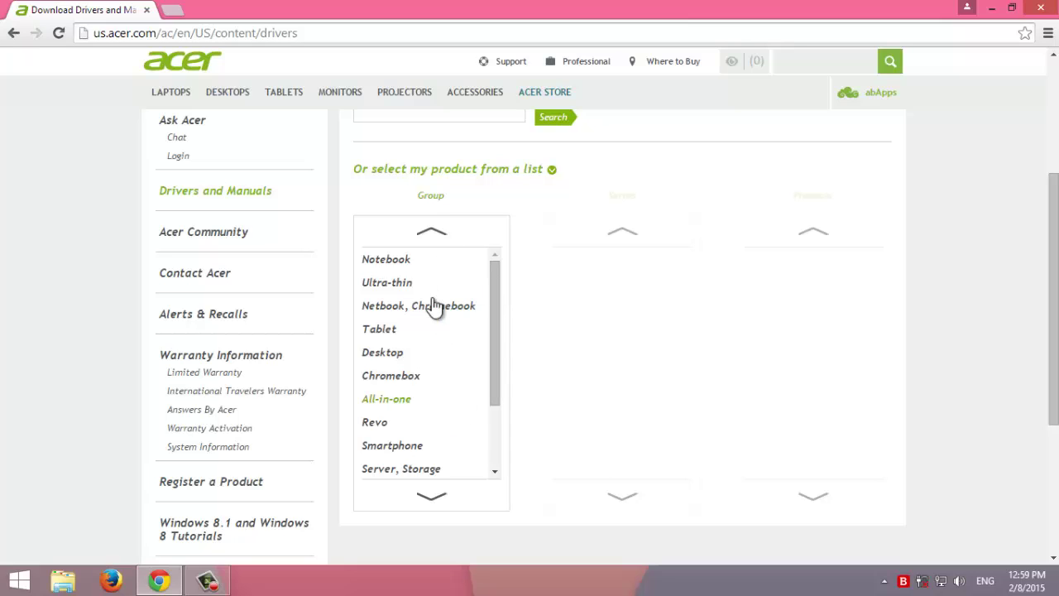
click(388, 261)
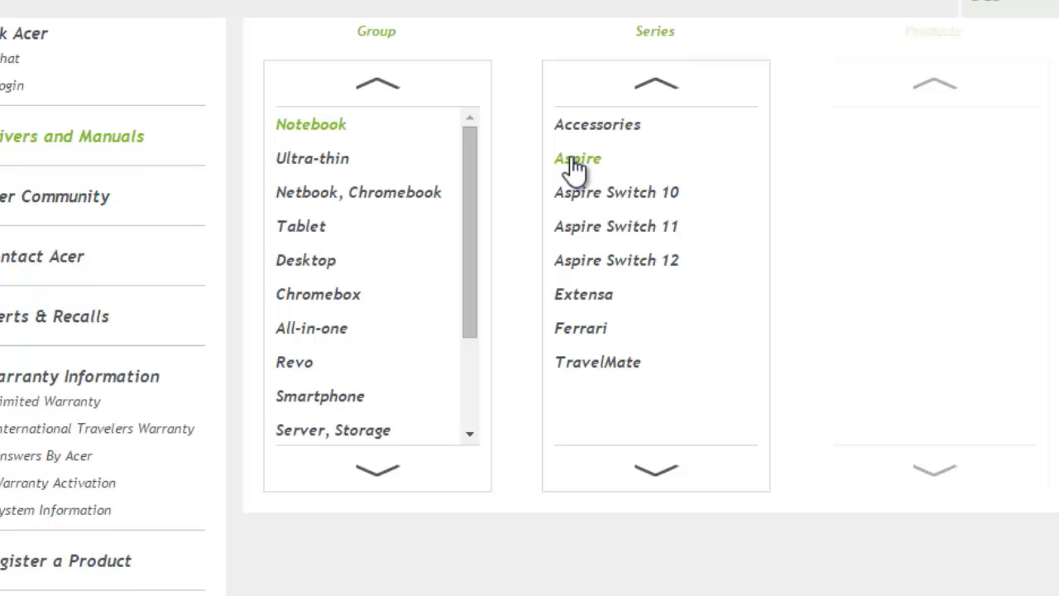
click(573, 161)
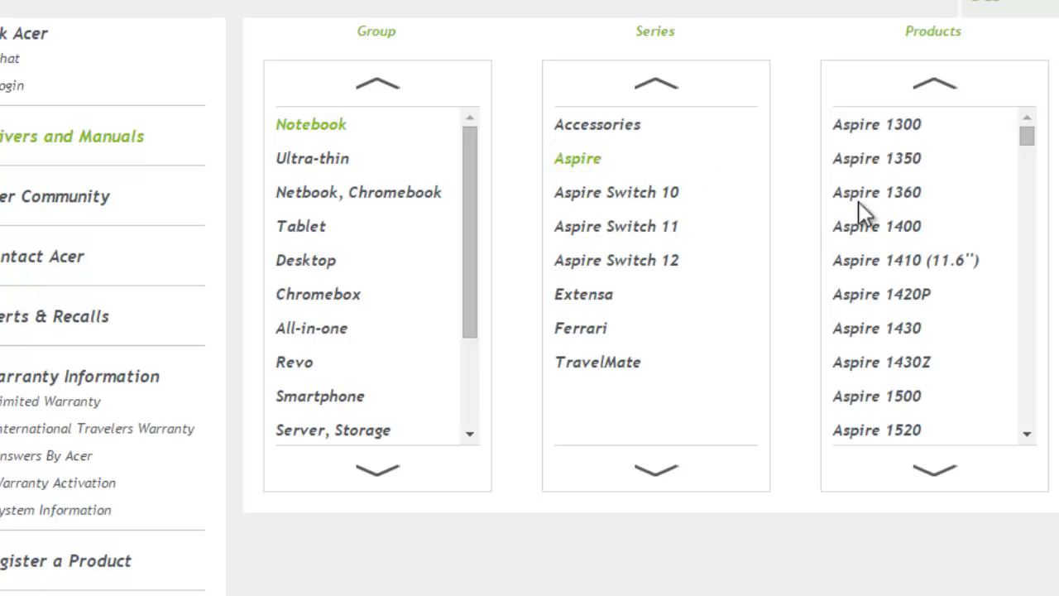
Pick the Aspire E1-571 model from the Products list.
drag(1024, 128, 1019, 352)
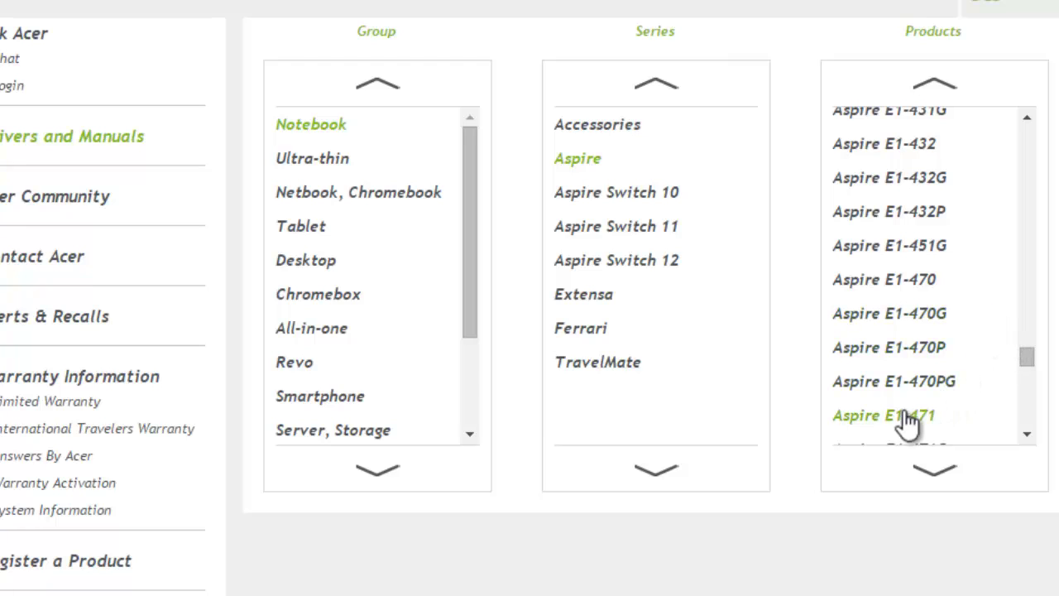
click(884, 418)
mouse_move(1026, 360)
mouse_down()
mouse_move(1030, 381)
mouse_move(1024, 371)
mouse_up()
click(1025, 361)
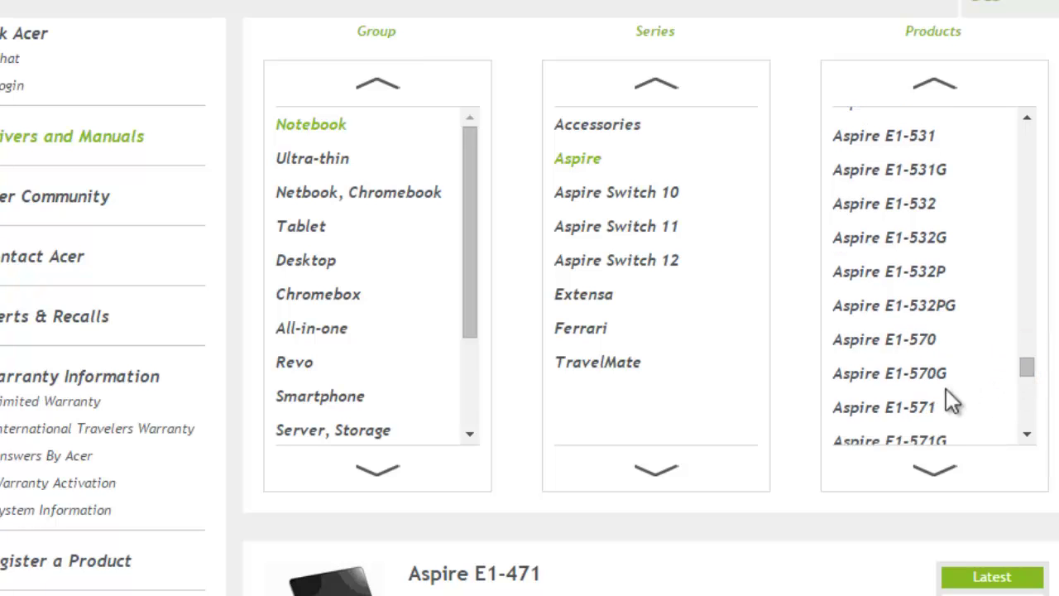
click(916, 407)
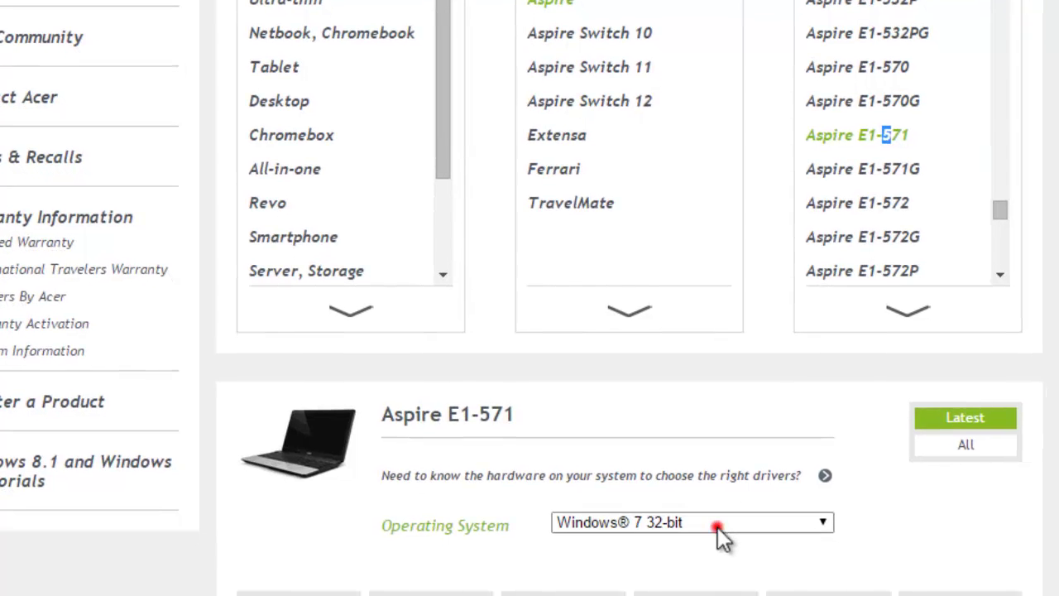
Set the driver operating system to Windows 8.1 64-bit.
click(717, 527)
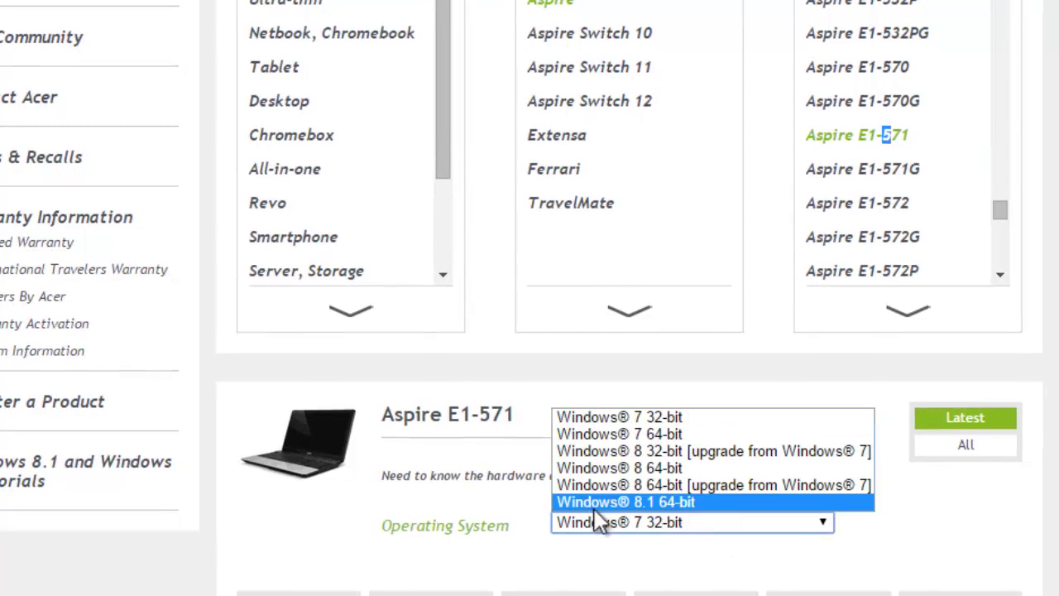
click(677, 503)
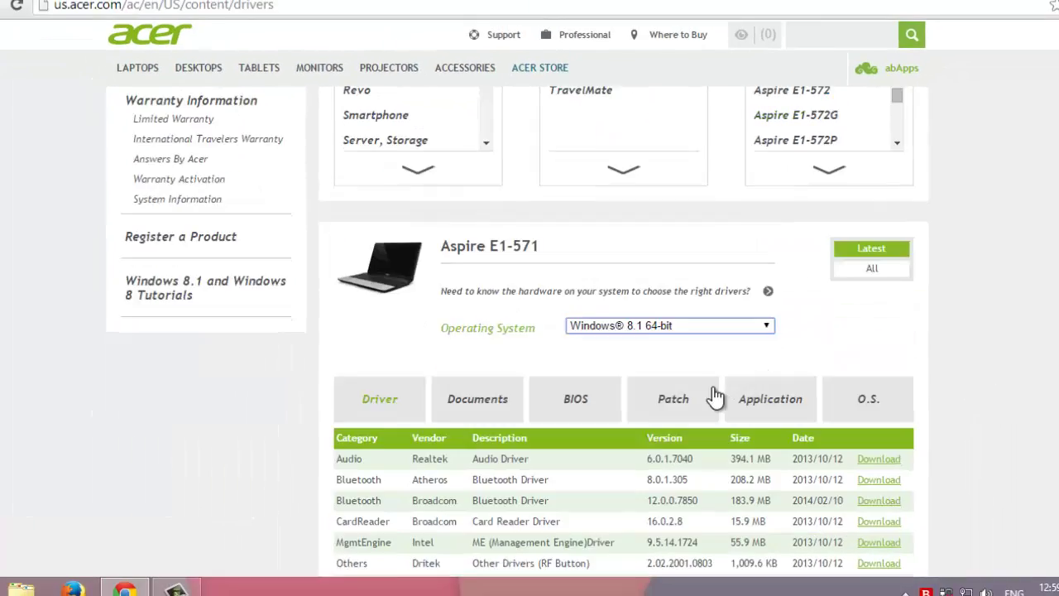
scroll(715, 397, down, 4)
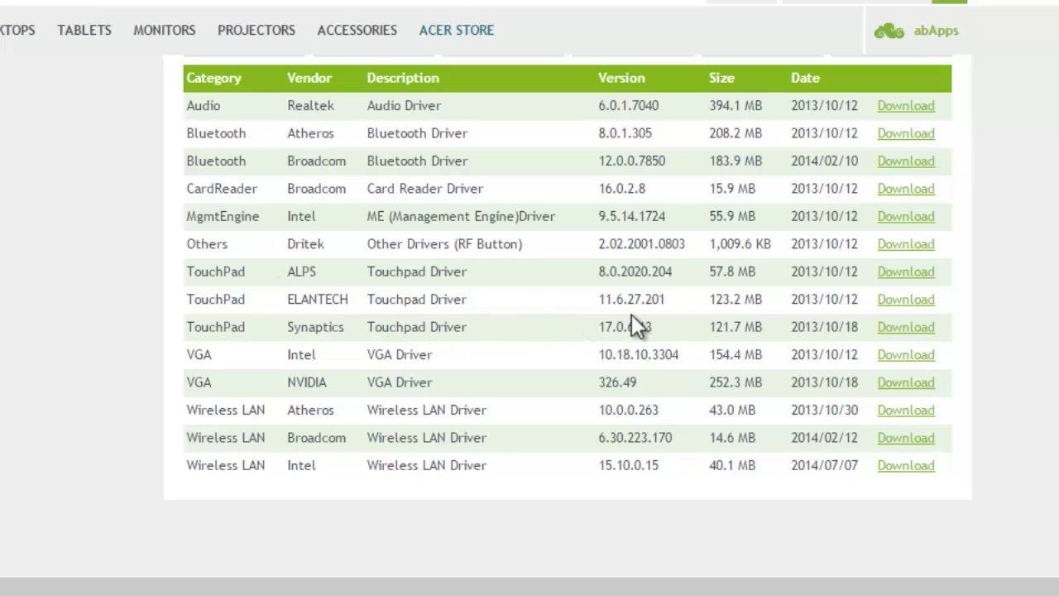
Download the Synaptics touchpad driver, confirm the duplicate-link prompt, and minimize Chrome.
click(906, 329)
click(383, 391)
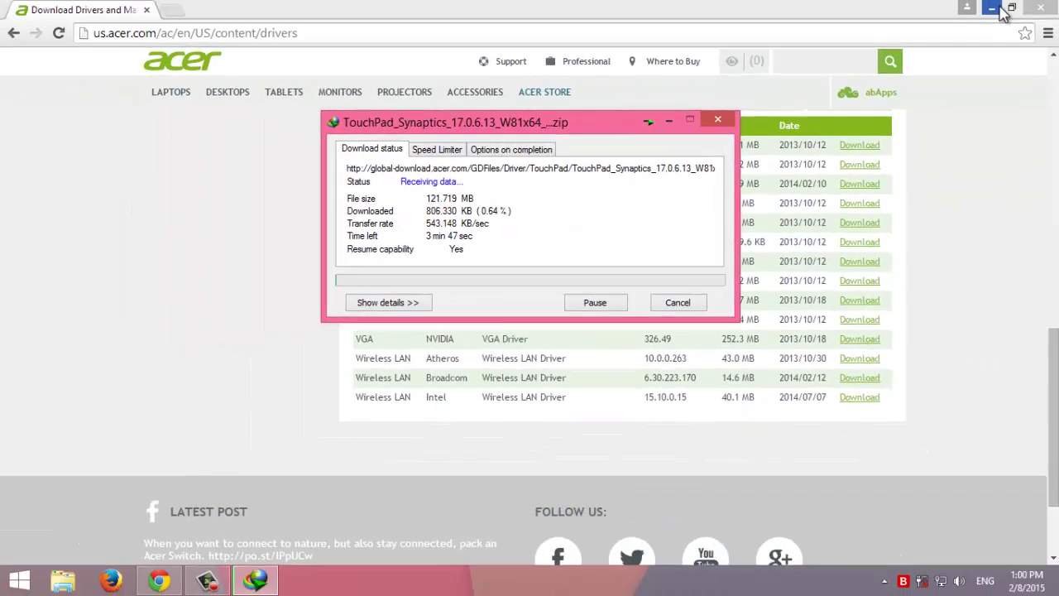
click(993, 8)
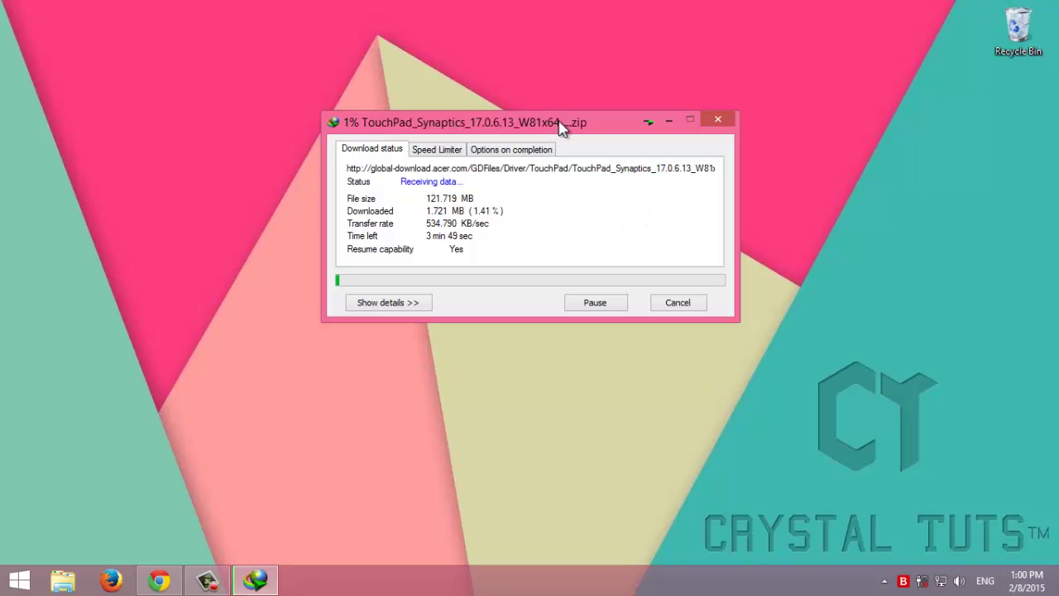
Open TouchPad_Synaptics_17.0.6.13_Win81x64 > WinWDF > x64 from the extracted desktop folder.
drag(606, 126, 603, 99)
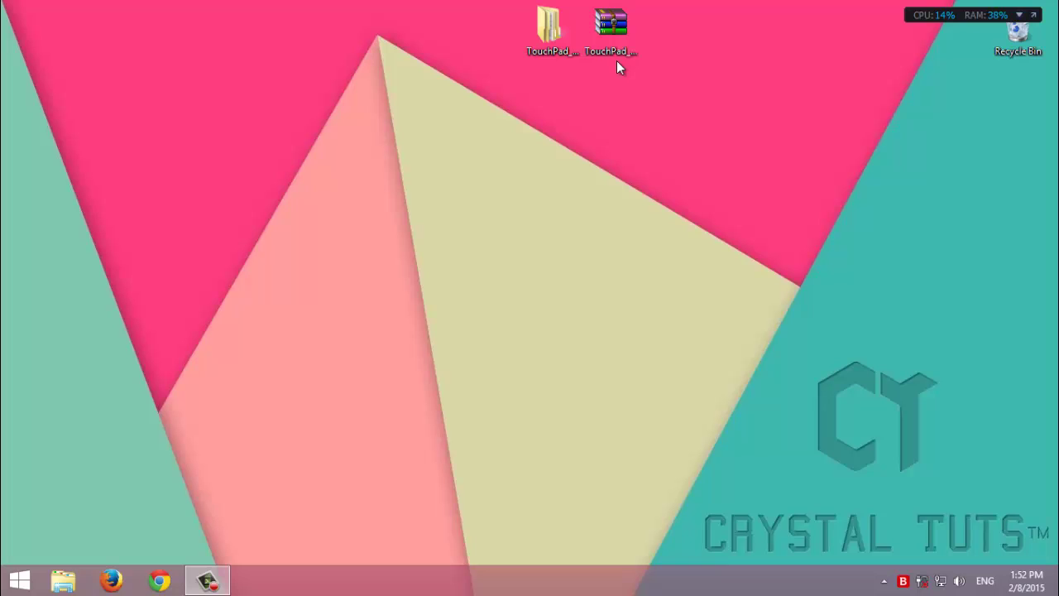
click(613, 33)
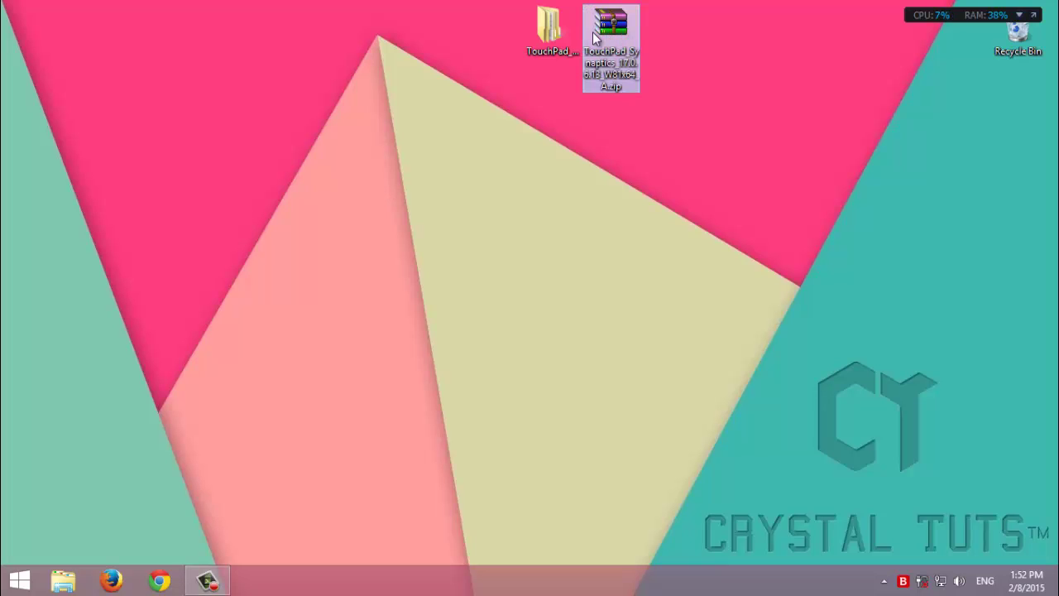
double_click(549, 29)
double_click(355, 120)
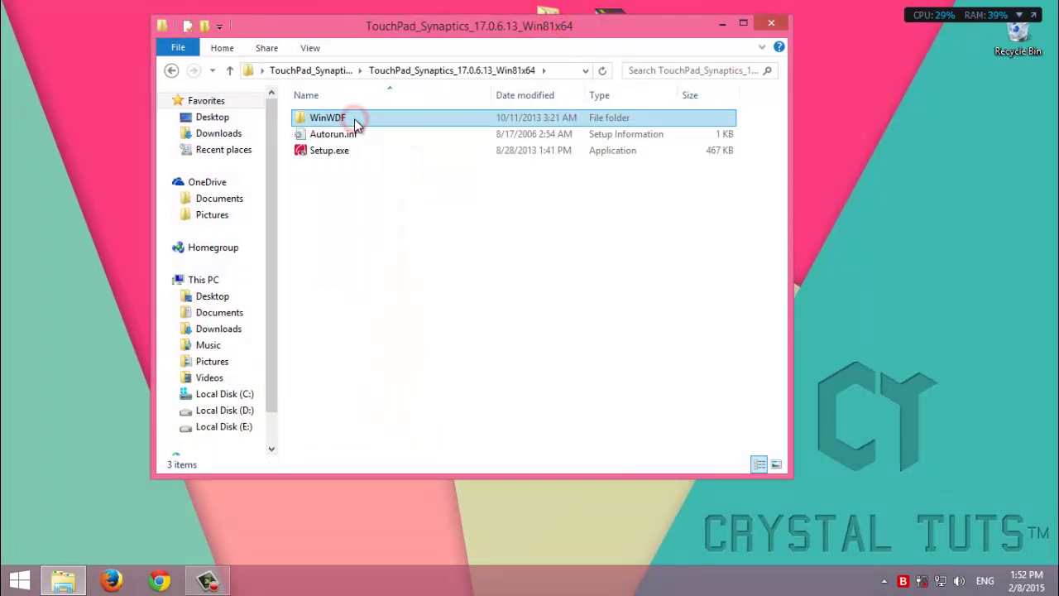
double_click(354, 118)
double_click(318, 120)
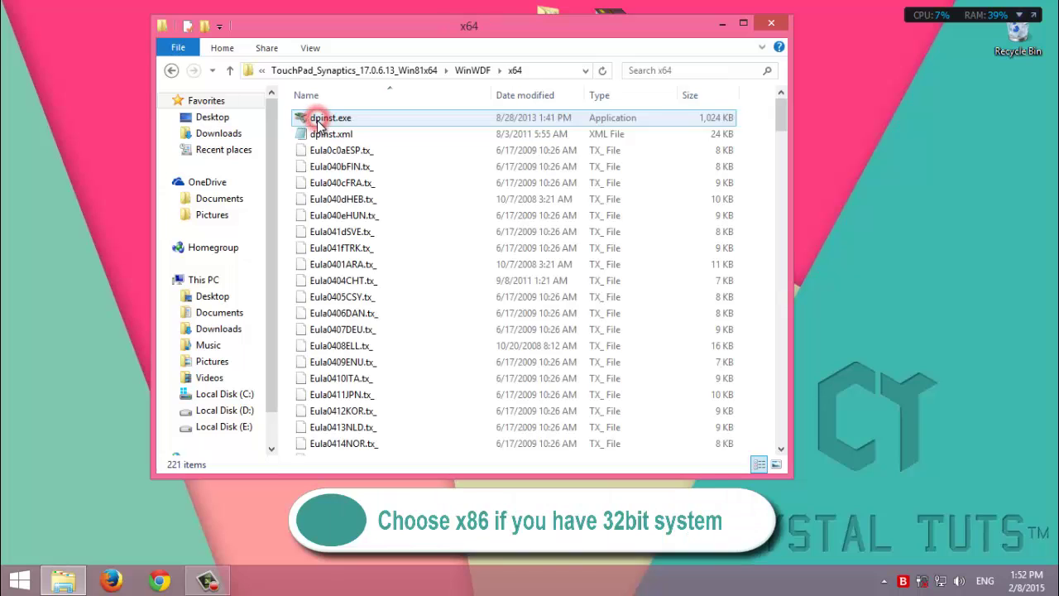
scroll(364, 265, down, 3)
scroll(360, 289, down, 1)
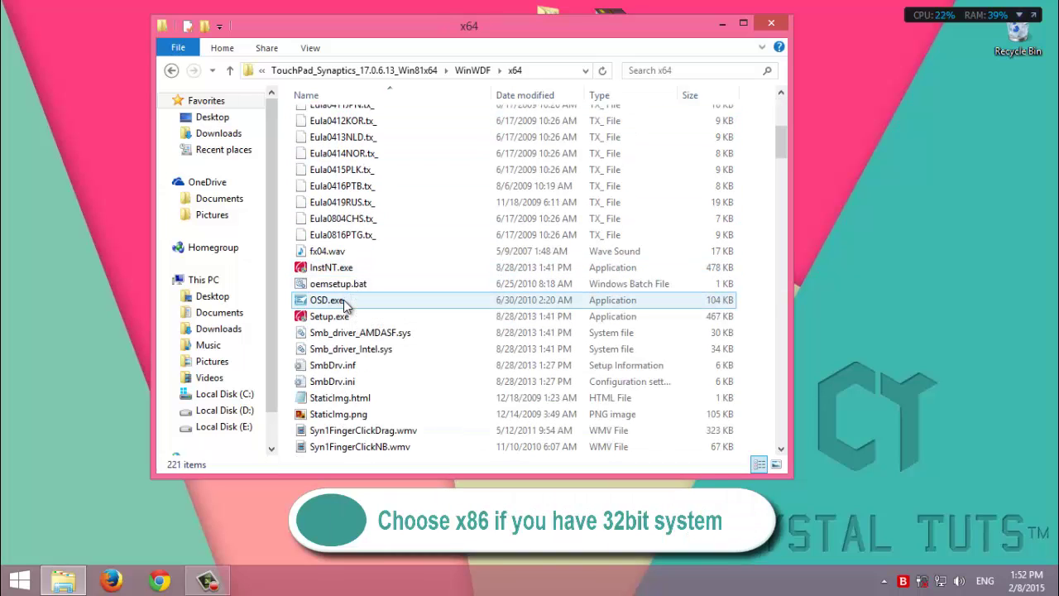
Run Setup.exe, accept the license agreement, install the driver and finish with a restart.
double_click(335, 318)
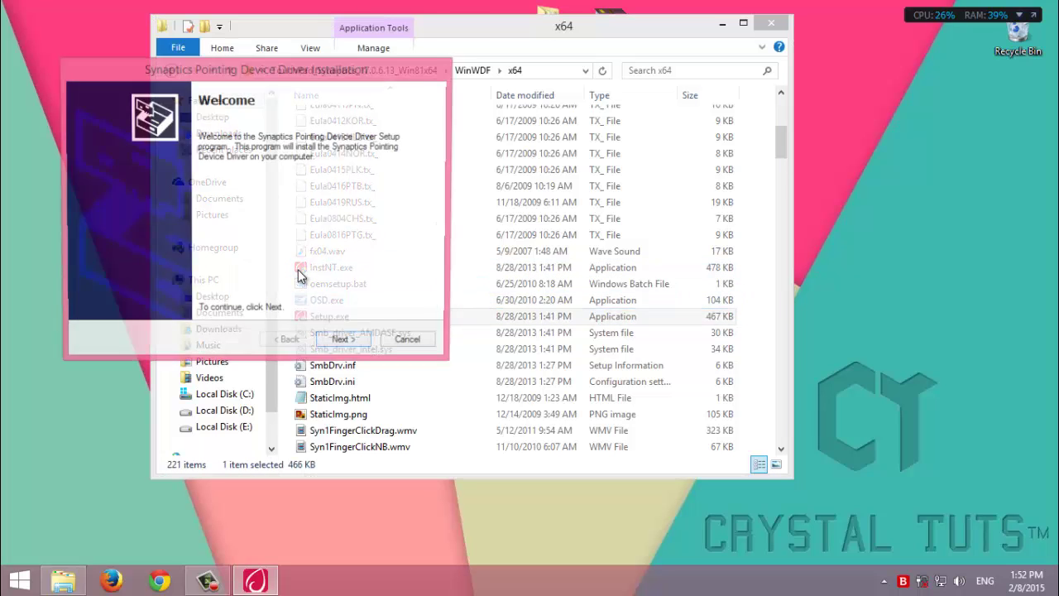
click(335, 347)
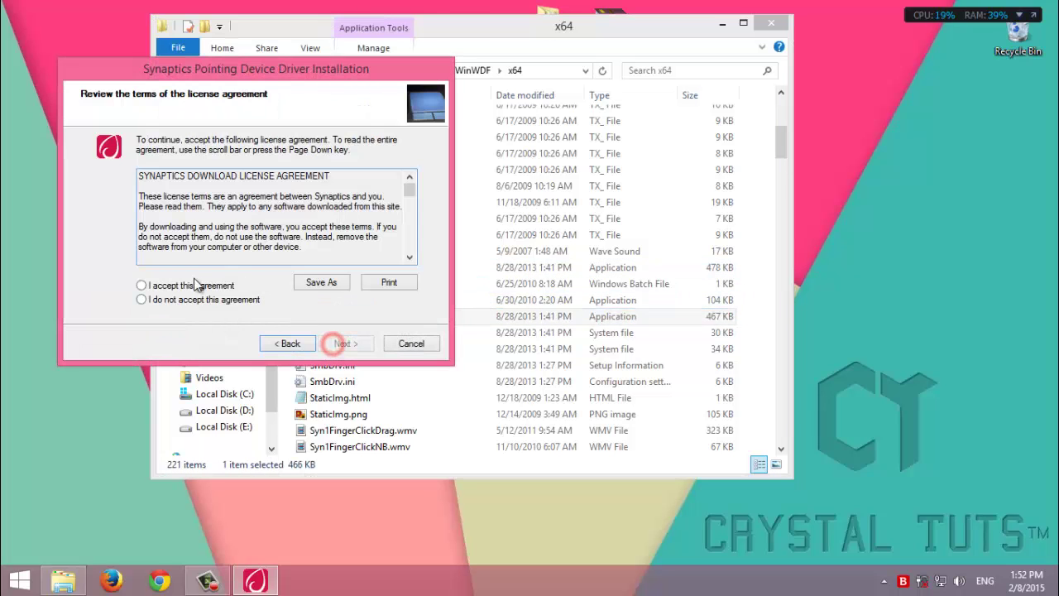
click(190, 285)
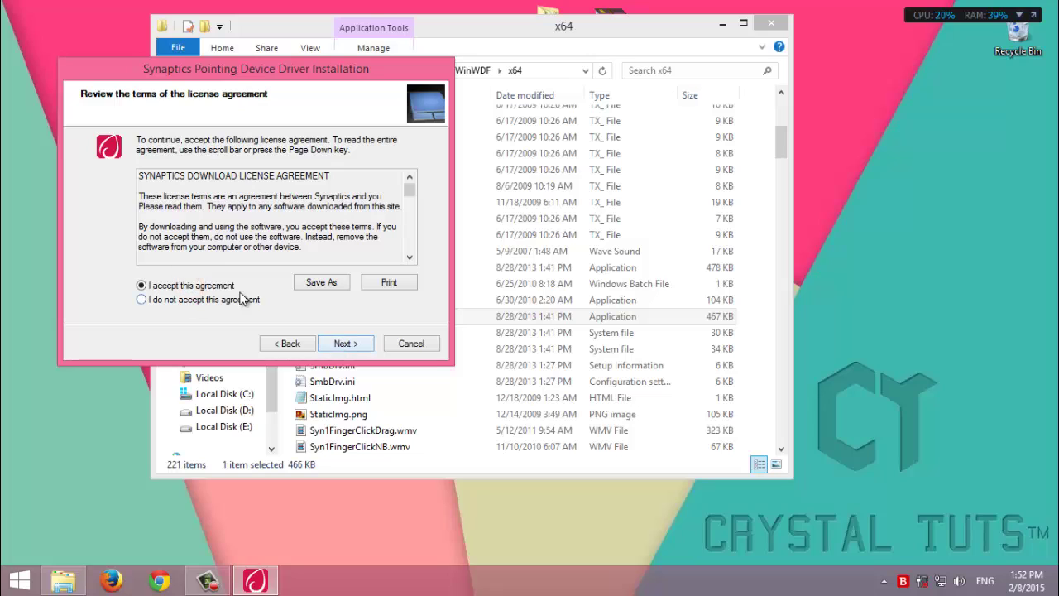
click(346, 343)
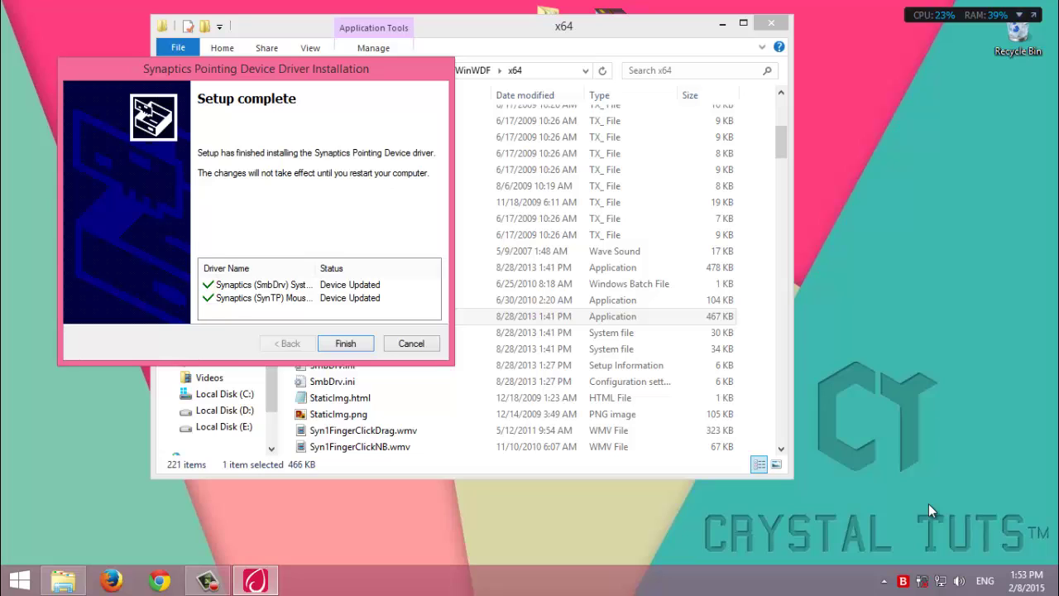
key(Return)
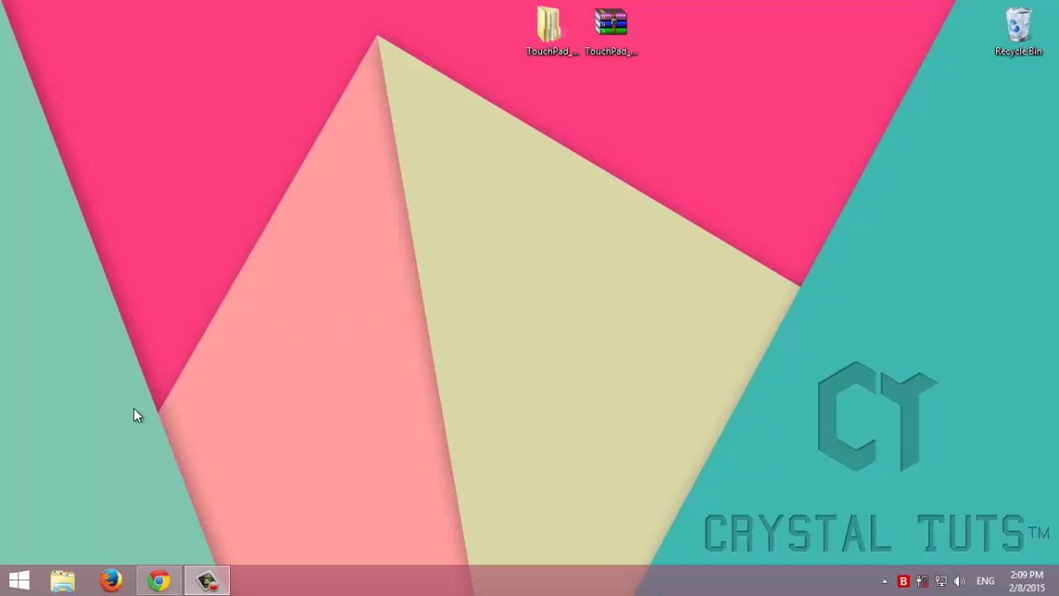
Open Device Manager again through This PC's Properties.
click(58, 583)
right_click(563, 439)
click(609, 424)
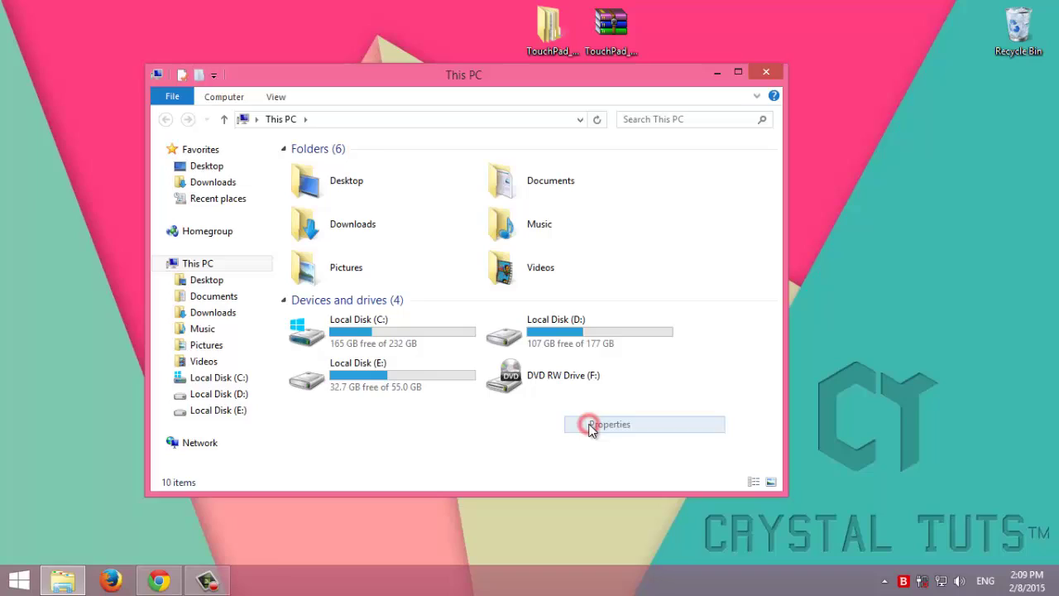
click(156, 125)
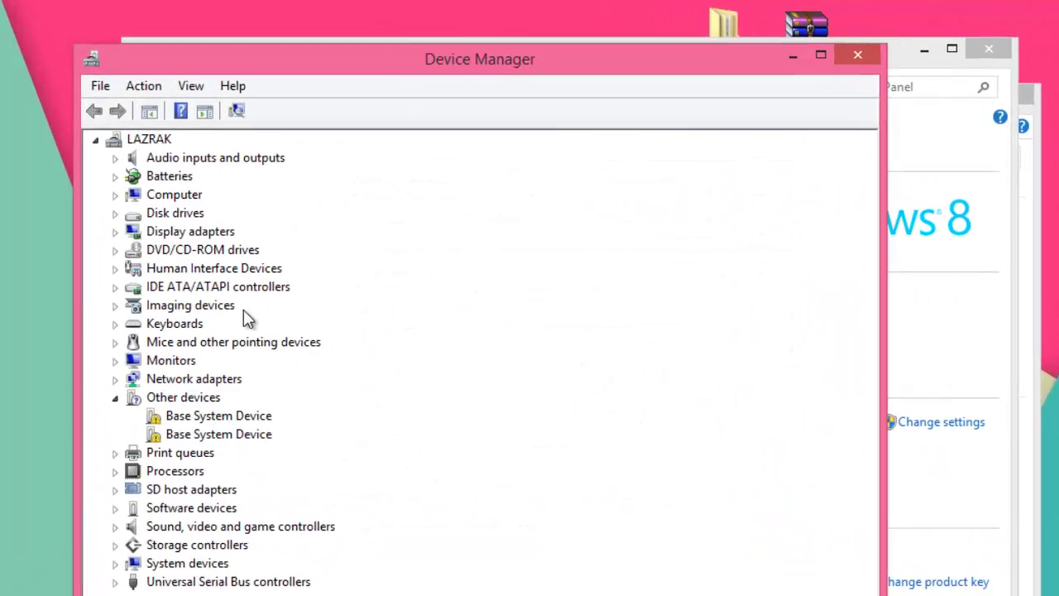
Confirm Synaptics PS/2 Port TouchPad is listed under Mice, then close Device Manager.
click(138, 414)
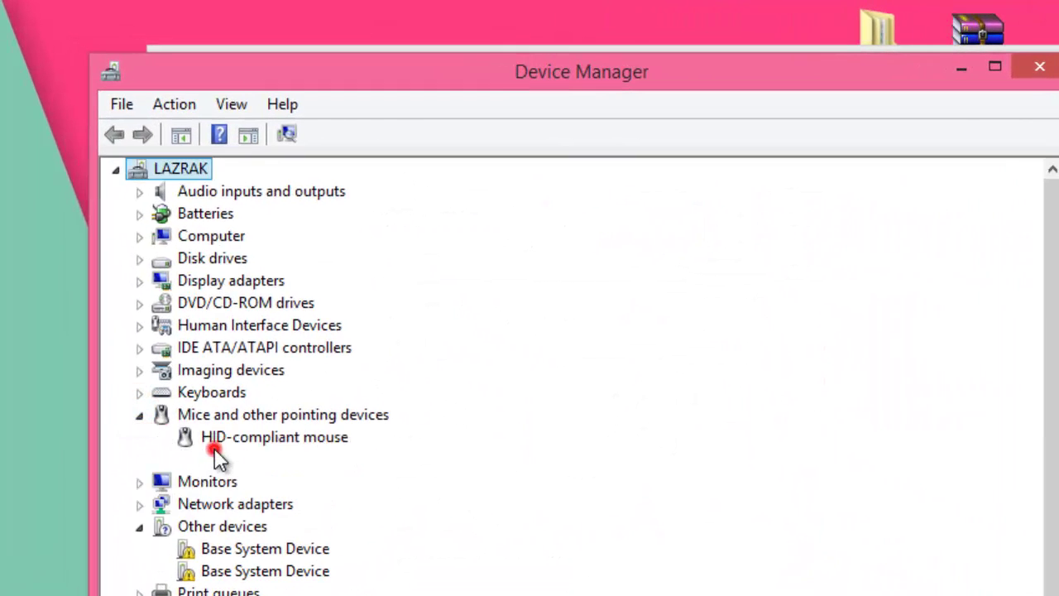
click(218, 457)
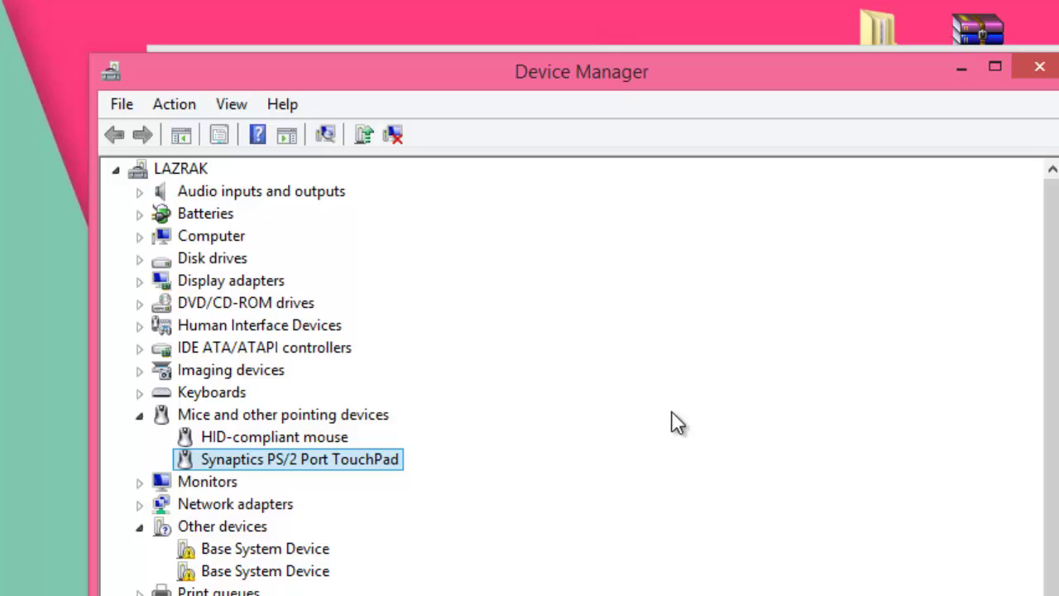
click(1040, 67)
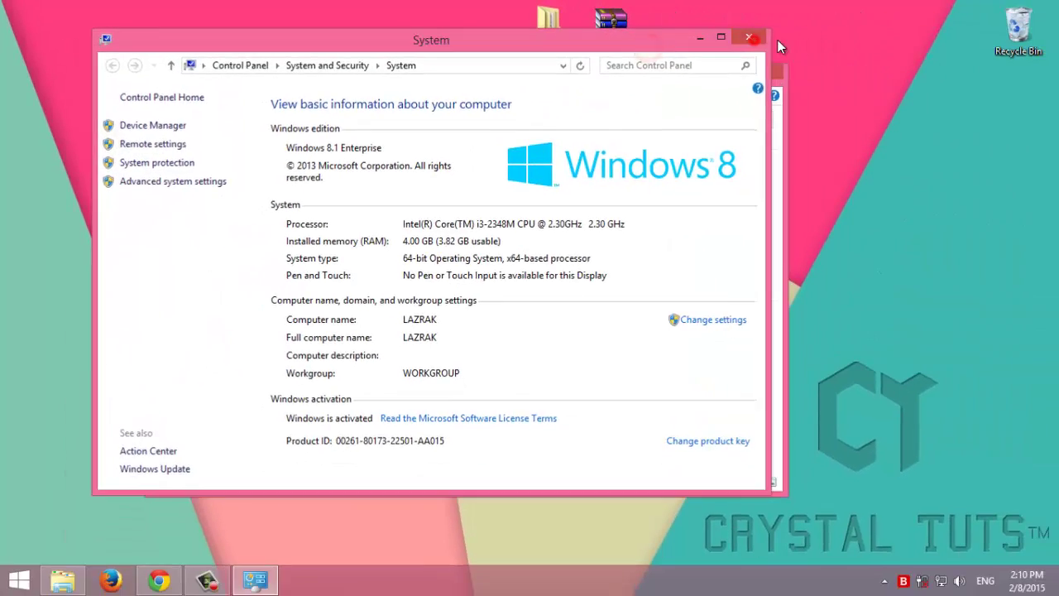
Close the System window and open the Synaptics TouchPad V7.5 settings via the tray icon.
key(alt+F4)
key(alt+F4)
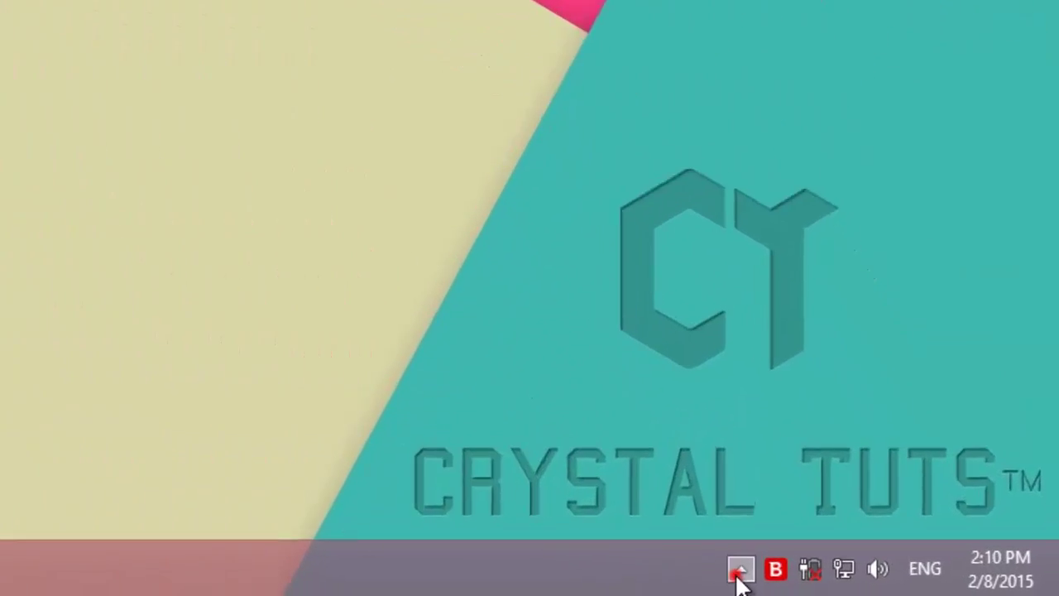
click(859, 578)
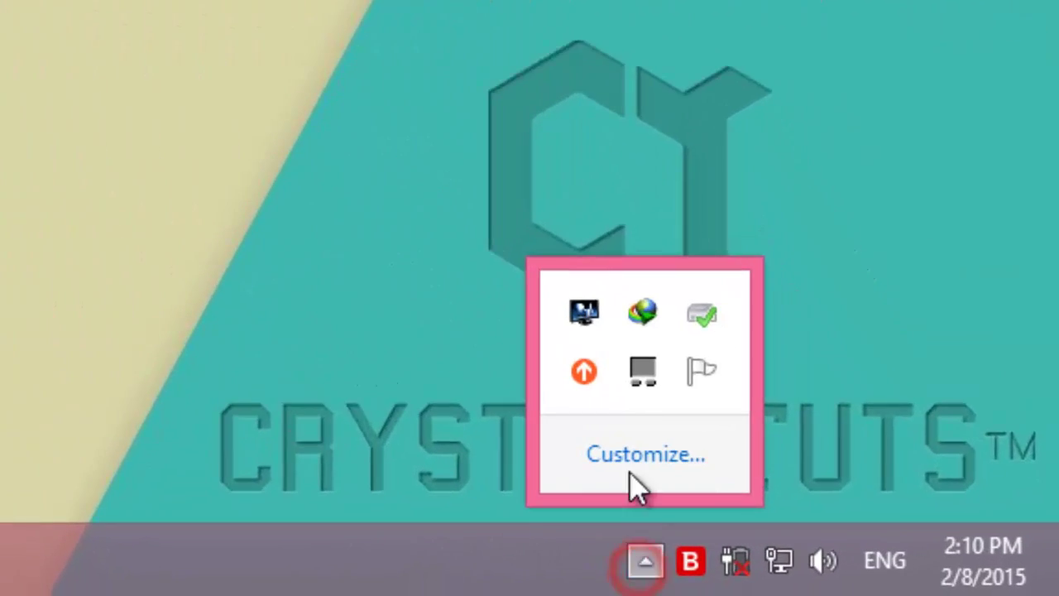
right_click(639, 378)
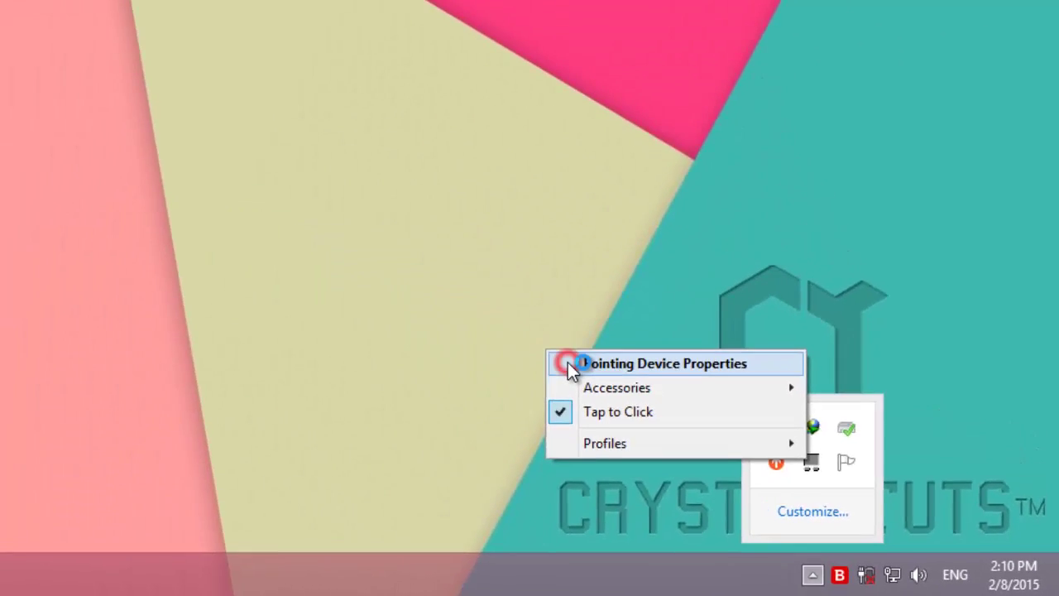
click(240, 216)
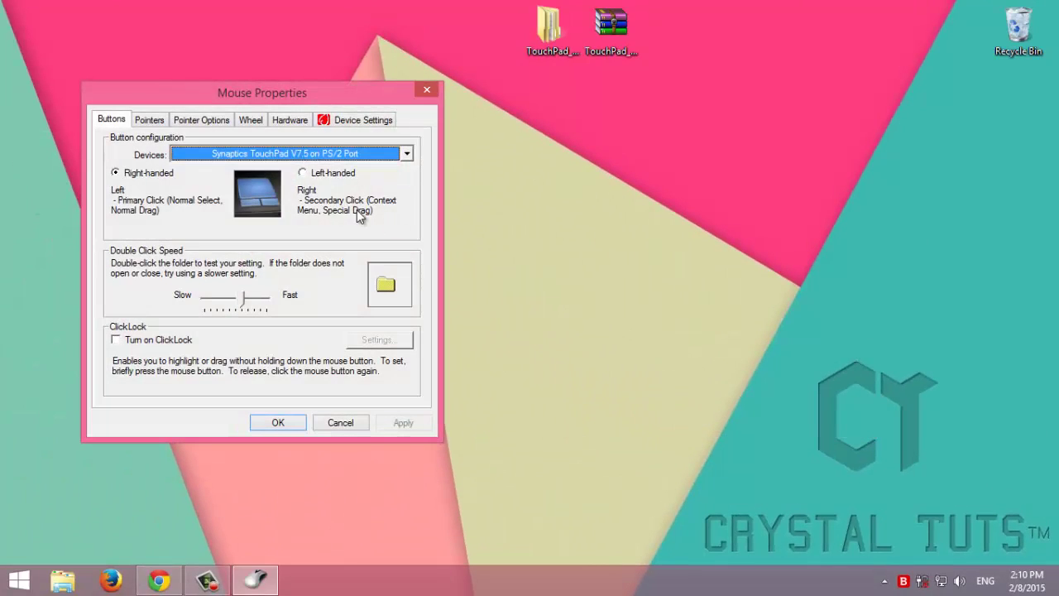
click(360, 121)
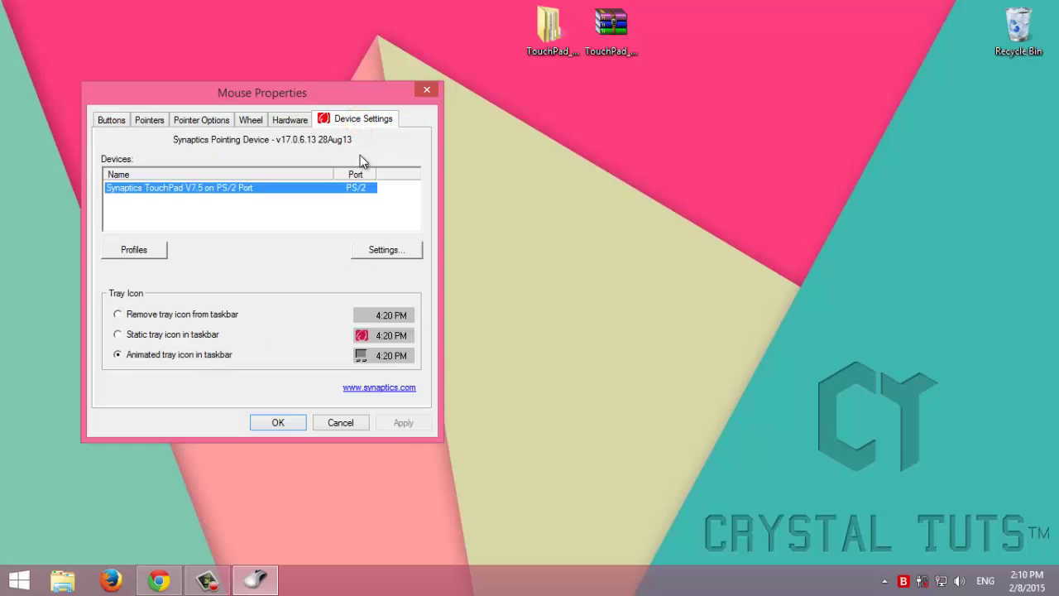
click(402, 253)
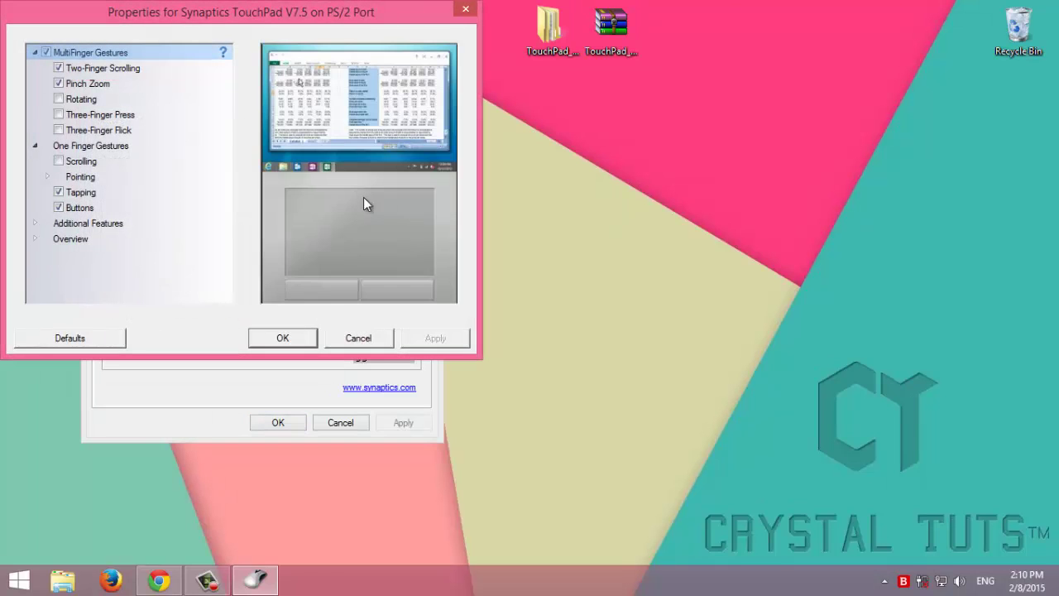
Enable one-finger Scrolling and tick Enable vertical scrolling in its settings.
drag(266, 16, 497, 113)
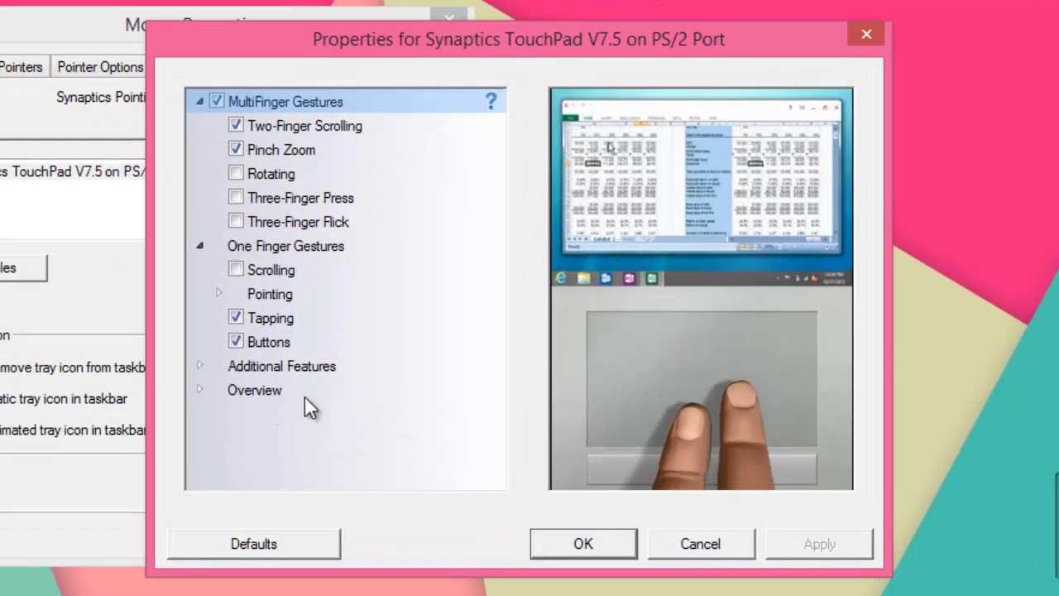
click(237, 270)
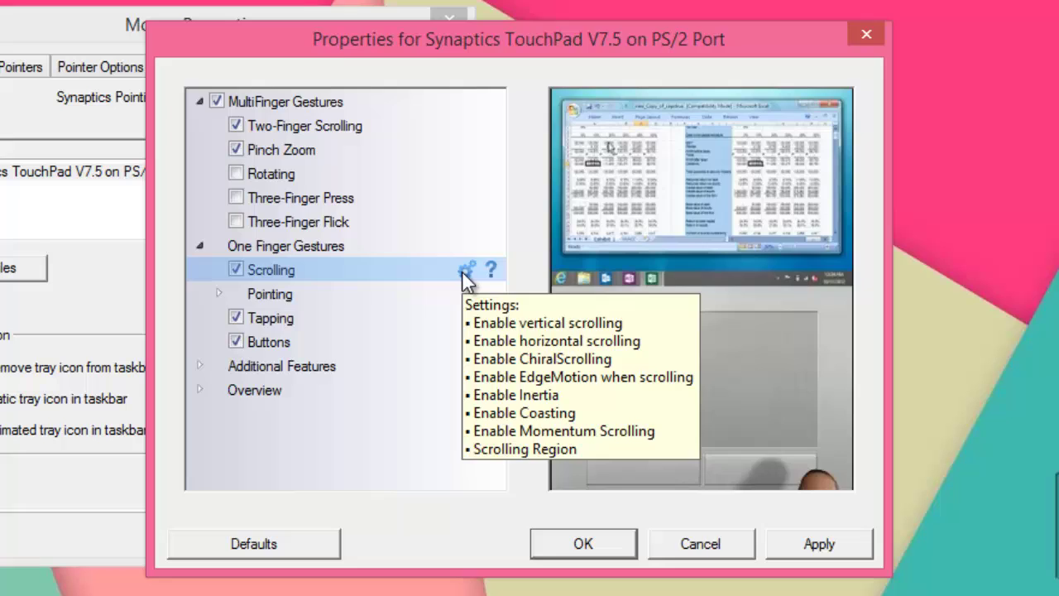
click(462, 271)
click(435, 236)
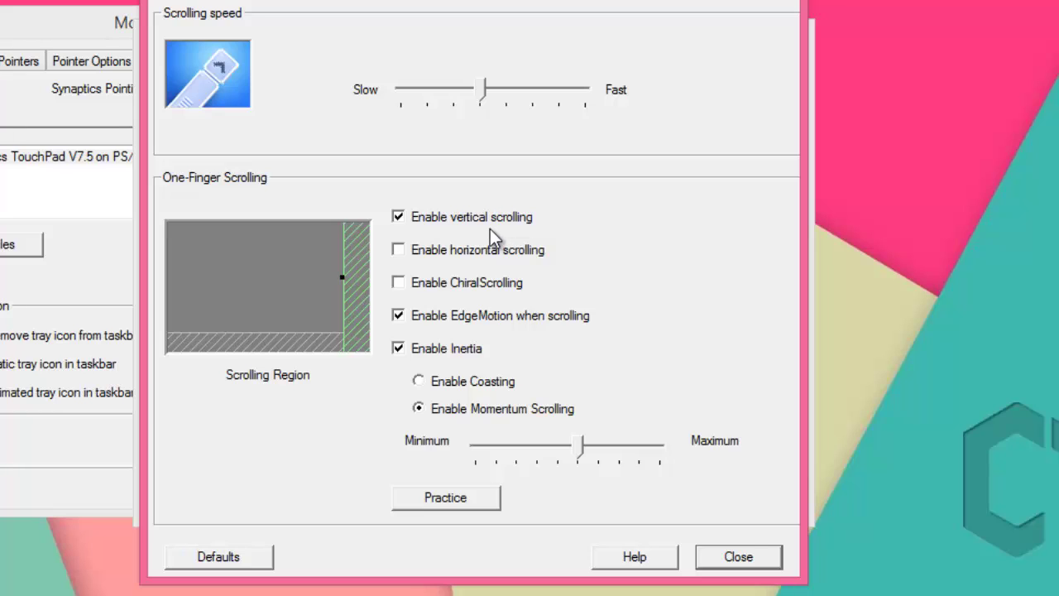
Apply the scrolling settings and close Synaptics TouchPad Properties and Mouse Properties with OK.
click(753, 558)
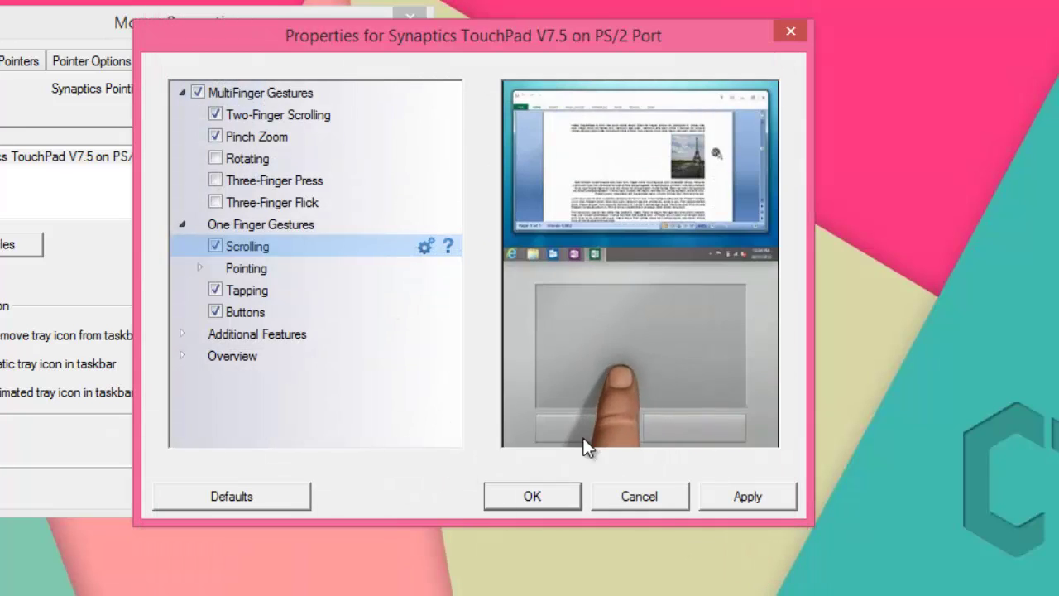
click(241, 162)
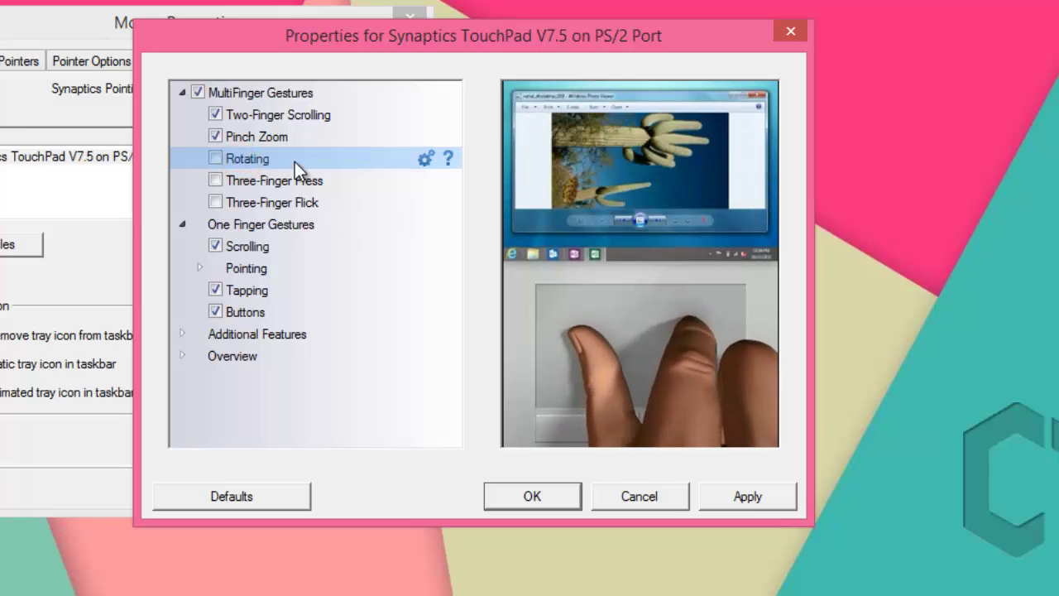
click(259, 246)
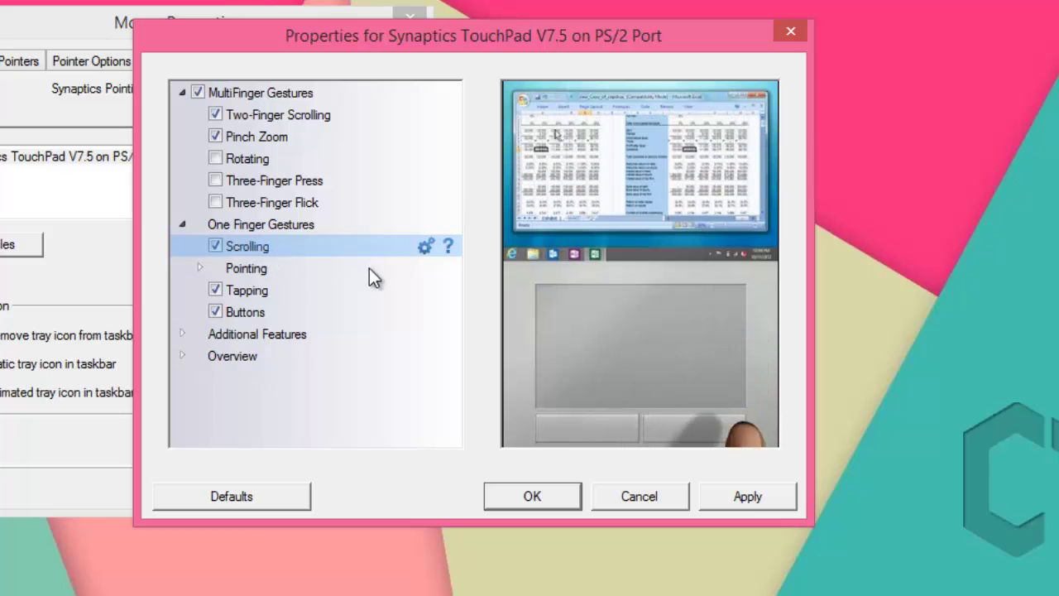
click(771, 495)
click(547, 493)
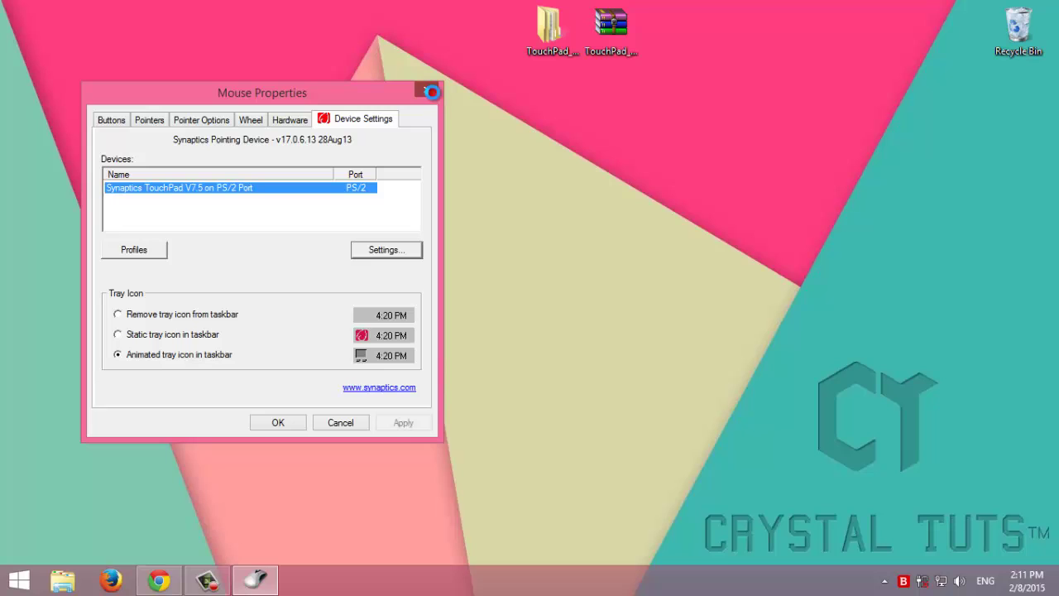
click(431, 91)
Open This PC in File Explorer and make its window shorter.
click(64, 586)
drag(417, 495, 430, 331)
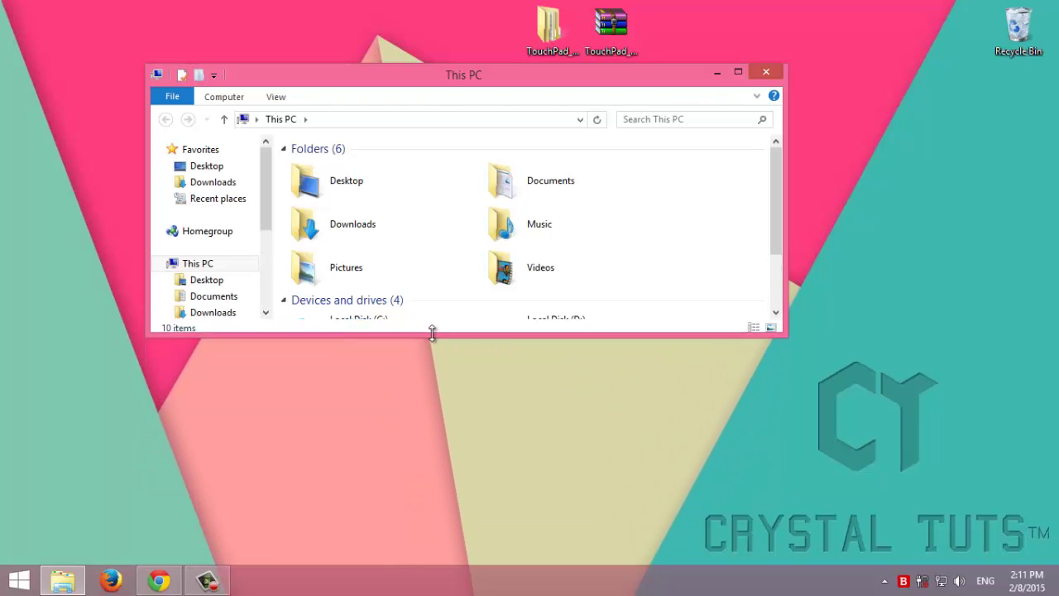
click(717, 192)
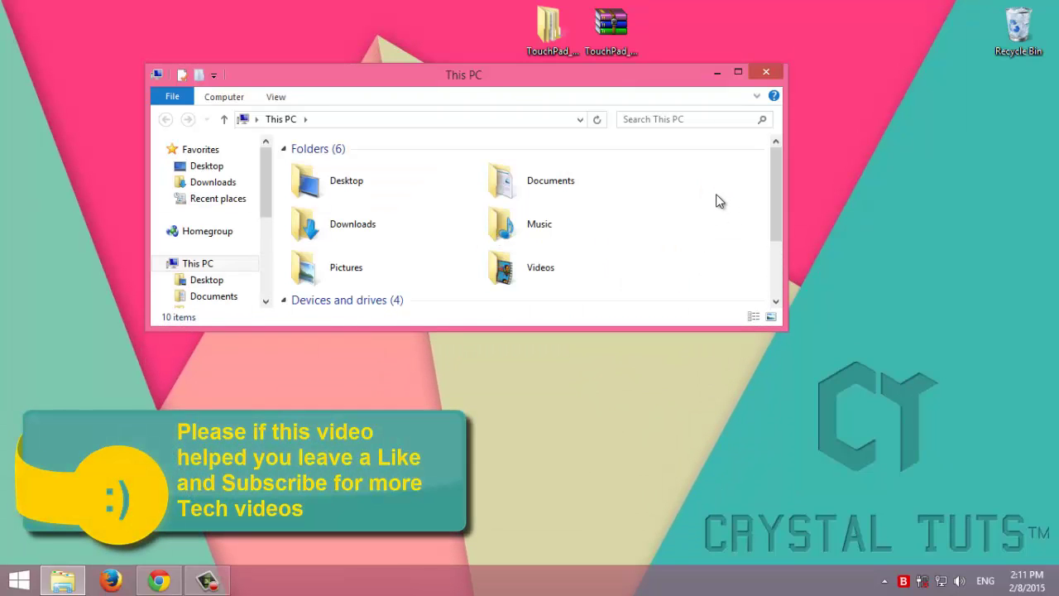
Test one-finger scrolling by moving the This PC view down and up several times.
scroll(719, 201, down, 1)
scroll(719, 201, up, 1)
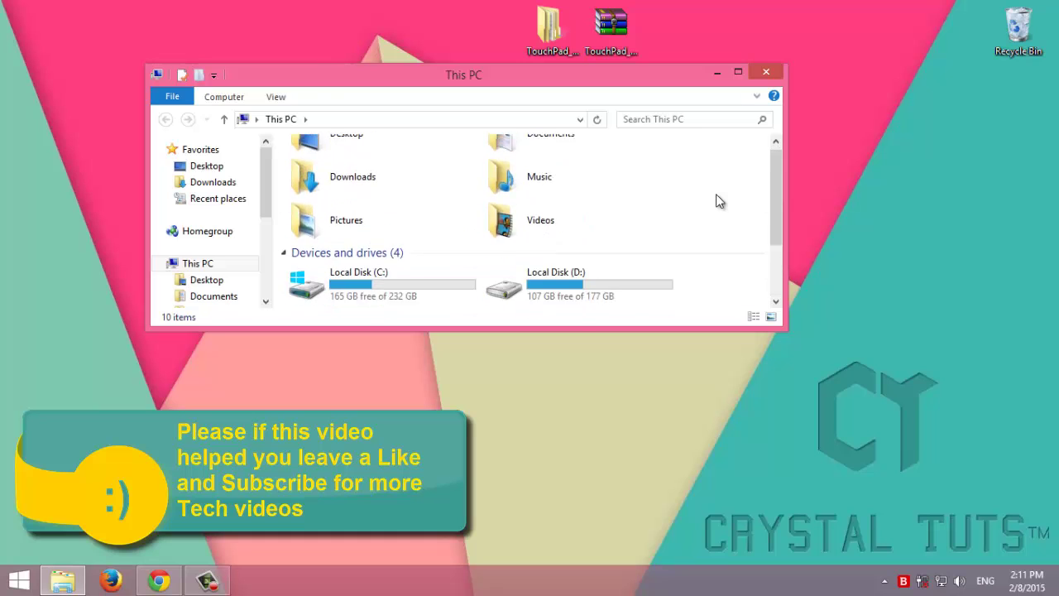
scroll(719, 201, down, 1)
scroll(719, 201, up, 2)
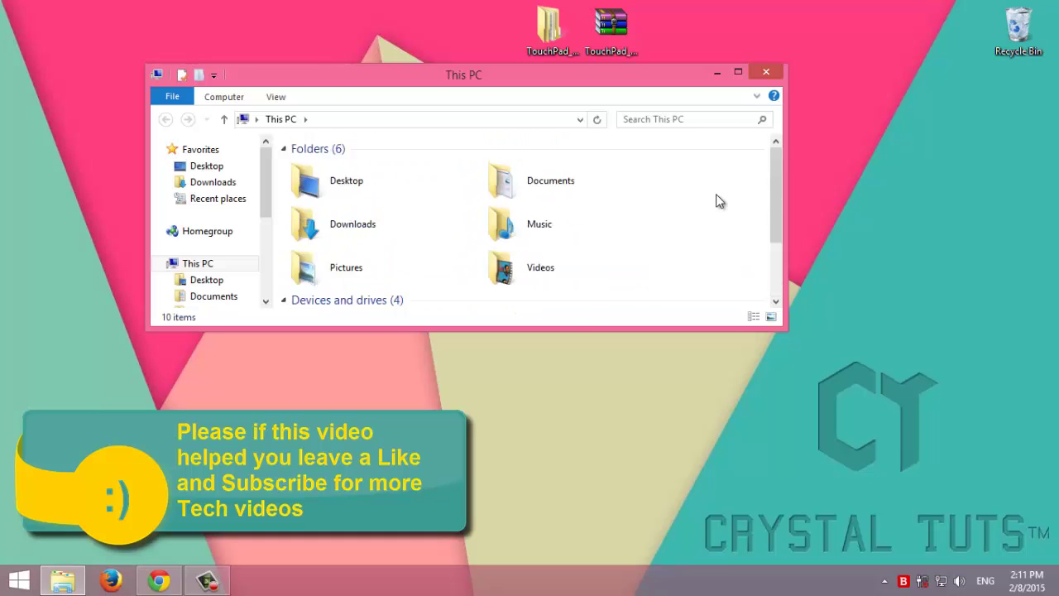
scroll(719, 201, down, 1)
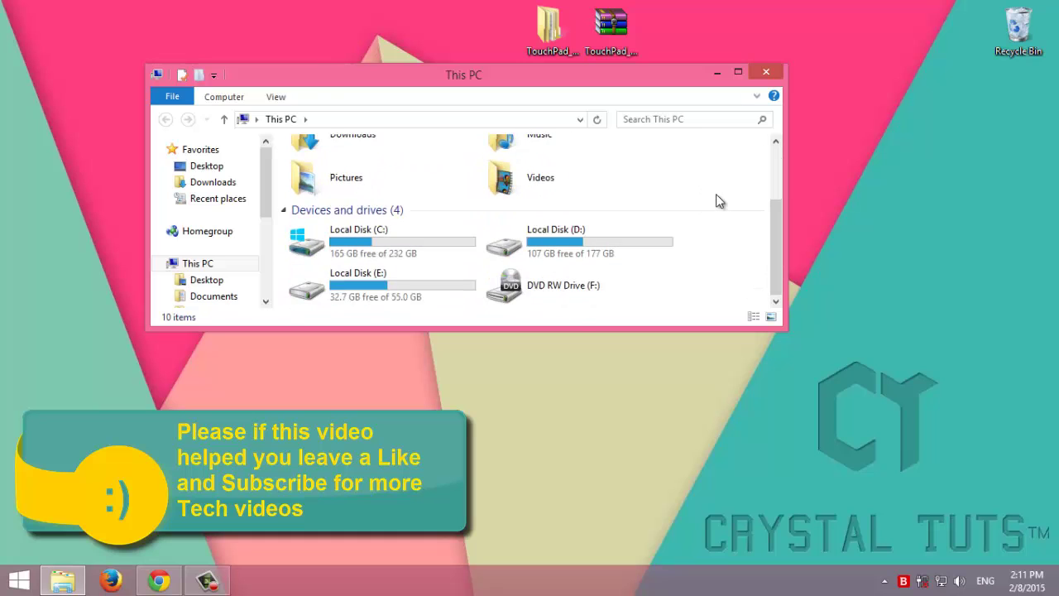
Bring the Crystal Tuts blog in Chrome forward and scroll its posts down and up repeatedly.
click(157, 579)
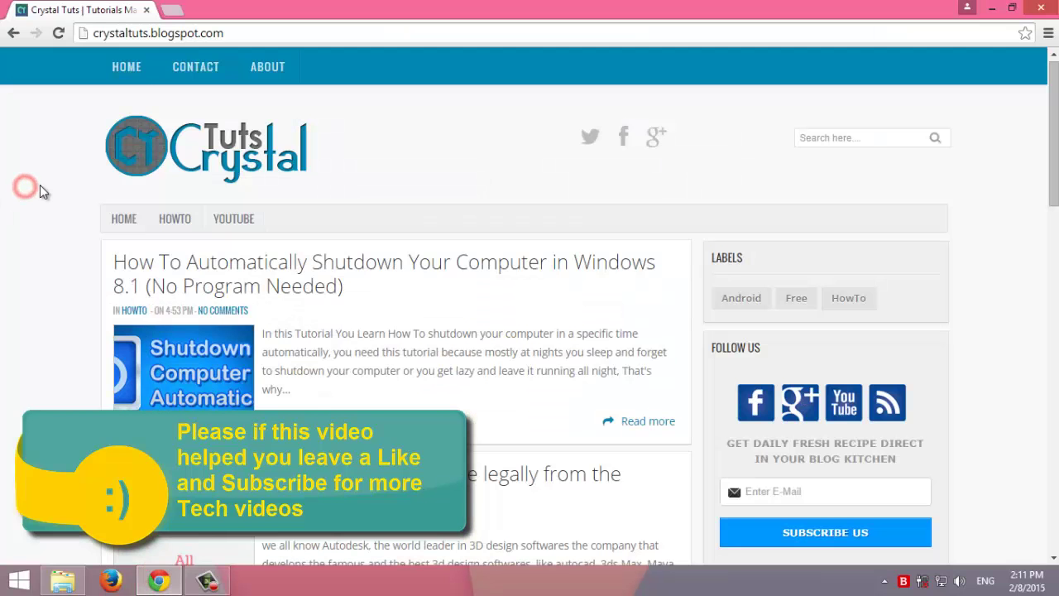
scroll(39, 184, down, 8)
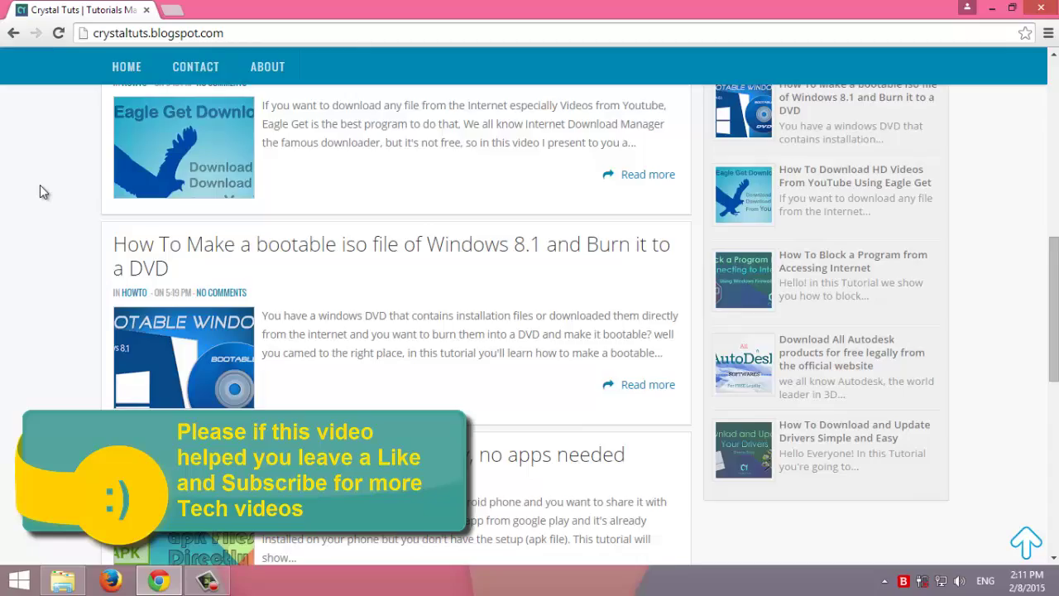
scroll(40, 185, up, 1)
scroll(39, 186, down, 4)
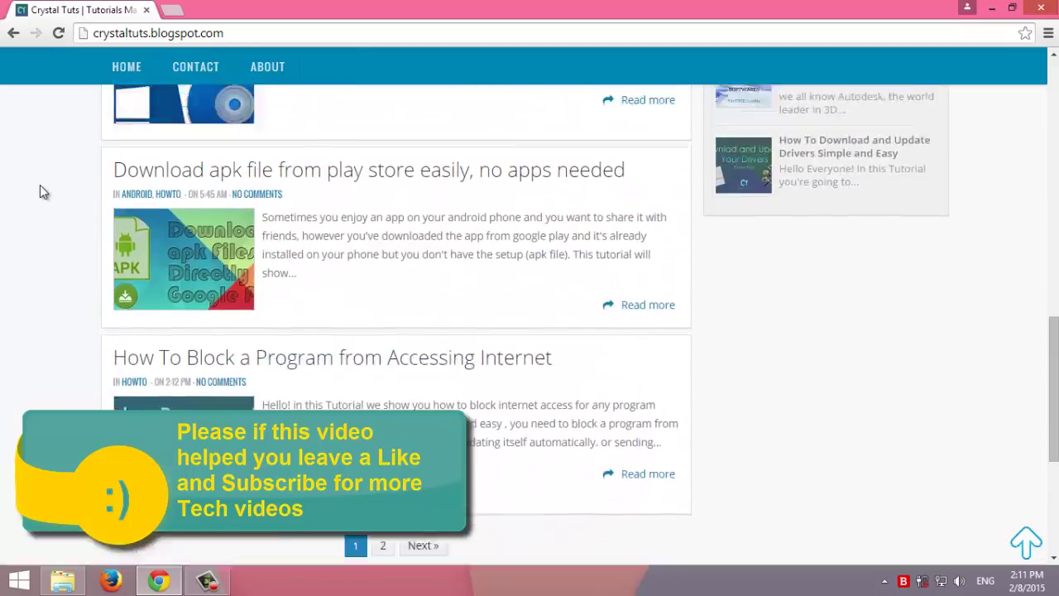
scroll(39, 185, down, 3)
scroll(40, 184, up, 1)
scroll(40, 184, down, 1)
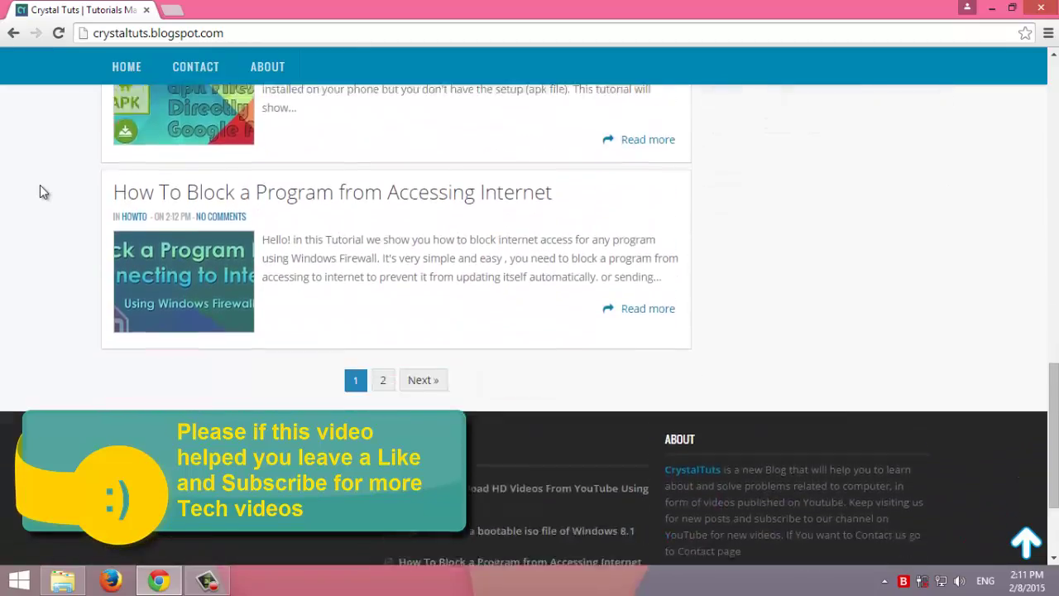
scroll(40, 184, up, 7)
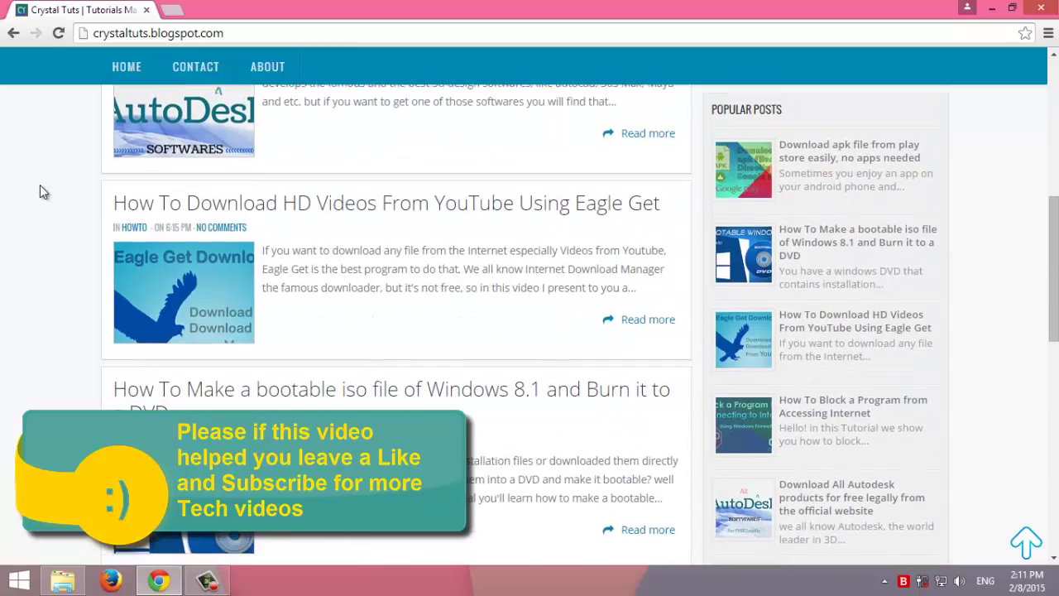
scroll(40, 184, up, 6)
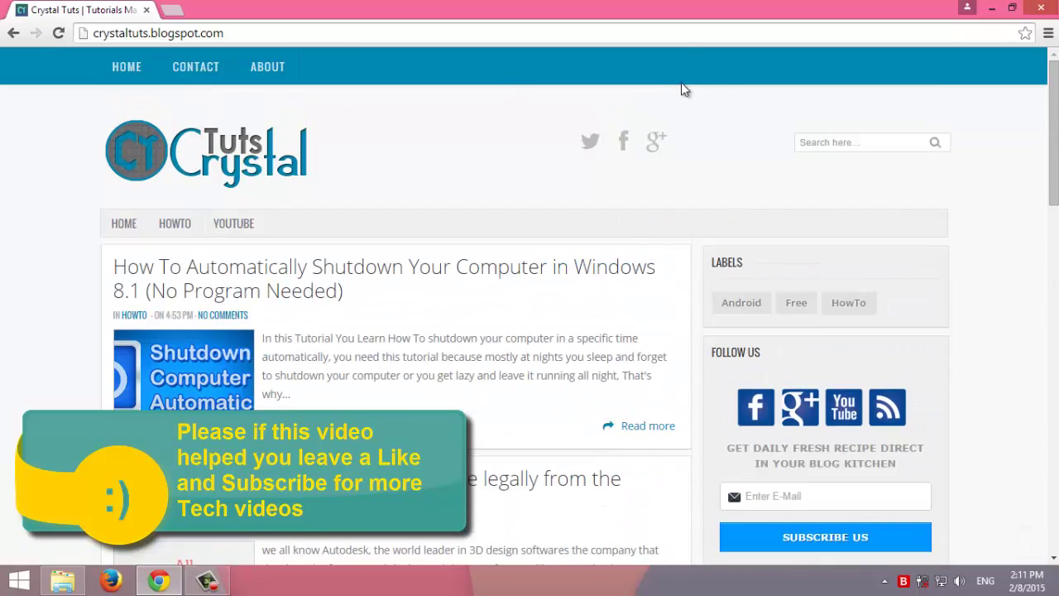
Minimize Chrome and stretch This PC taller to show all six folders and four drives.
click(992, 7)
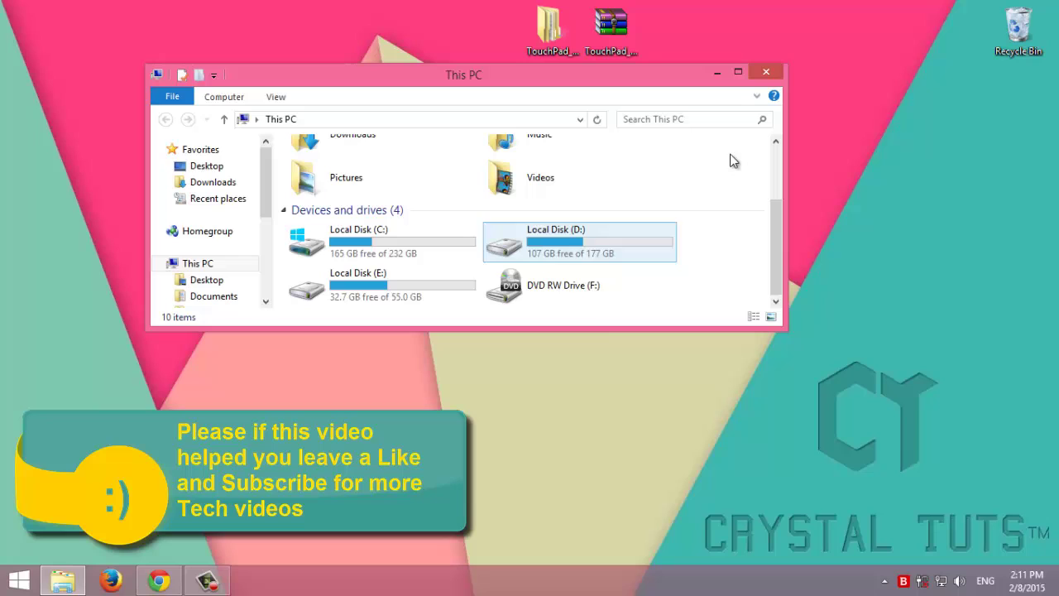
drag(606, 330, 607, 488)
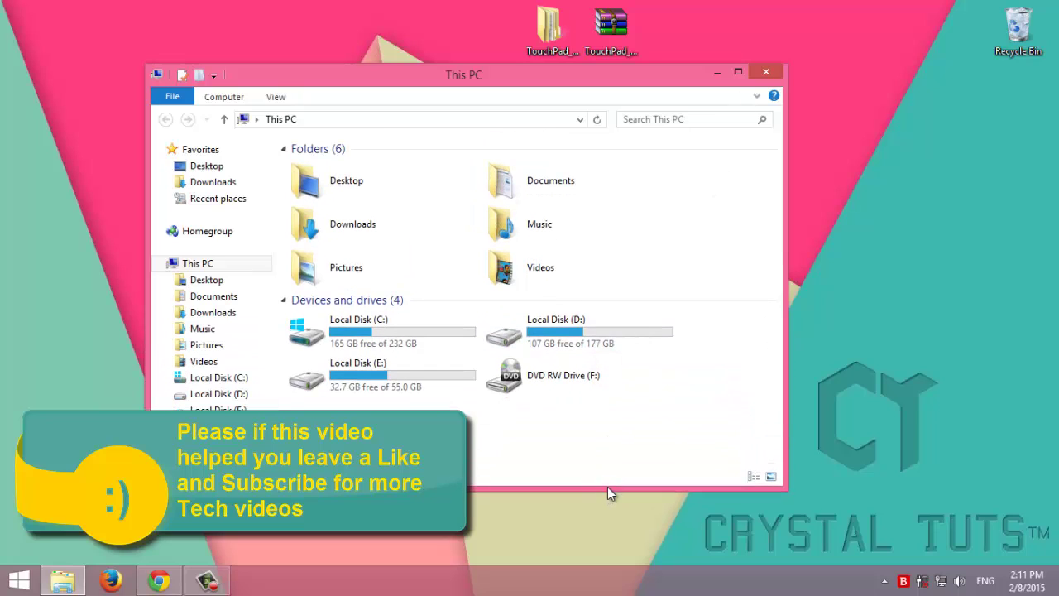